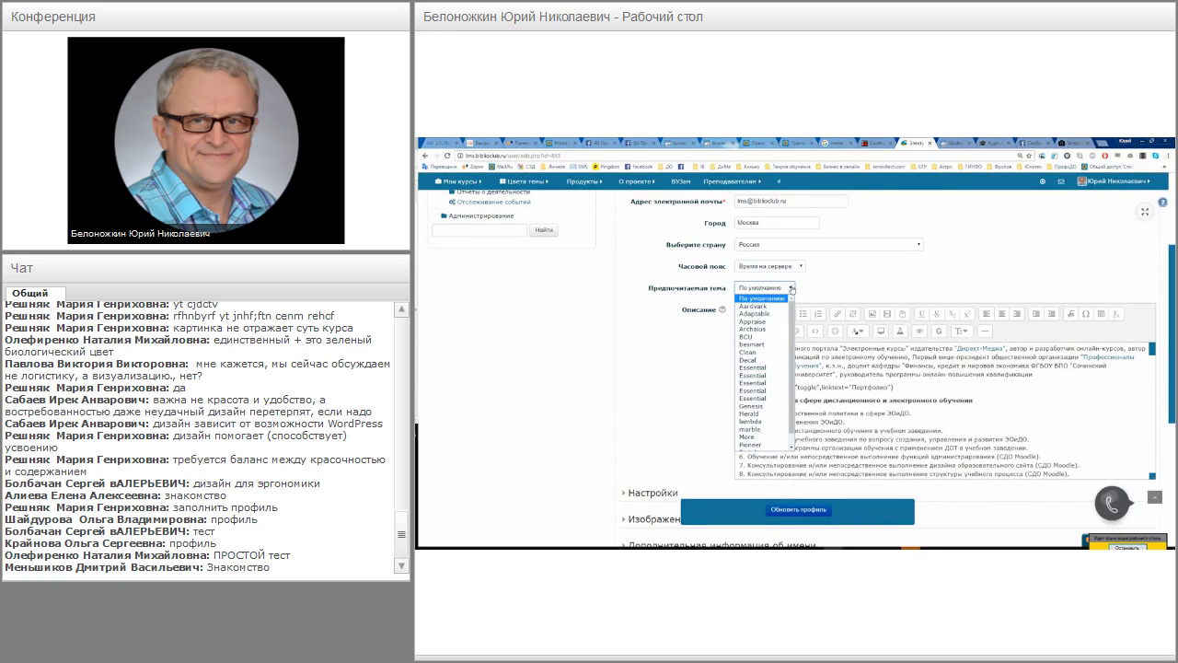
- Examine the preferred theme options and the basic fields of the profile form, highlighting the description text
click(791, 289)
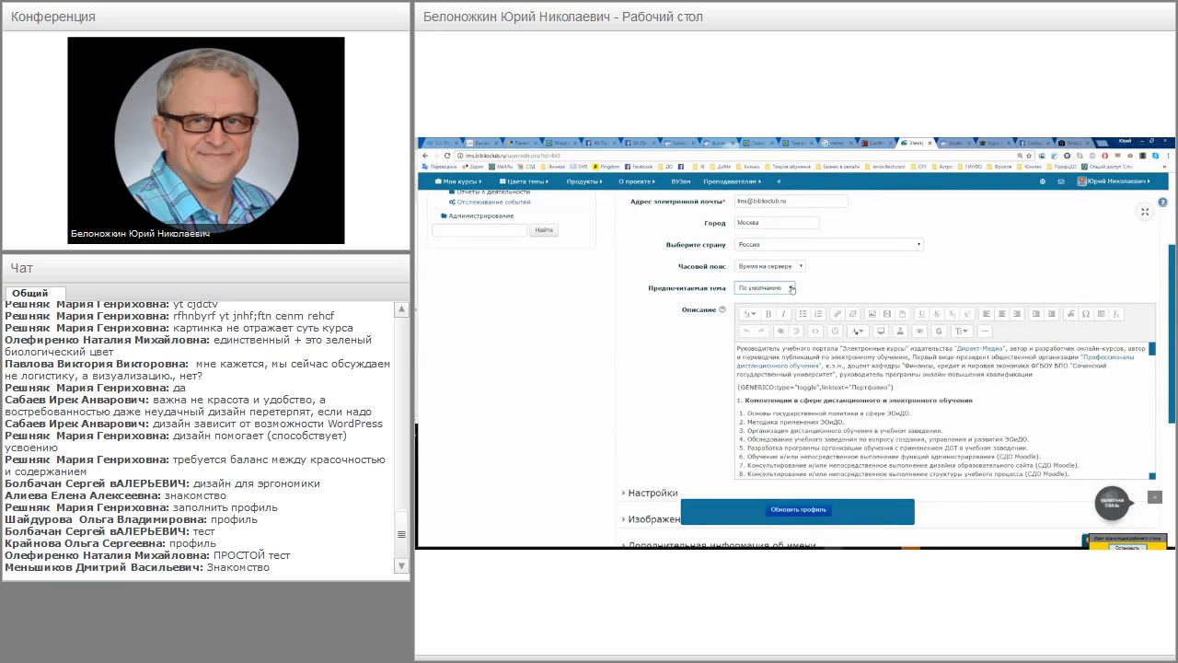
scroll(833, 274, up, 5)
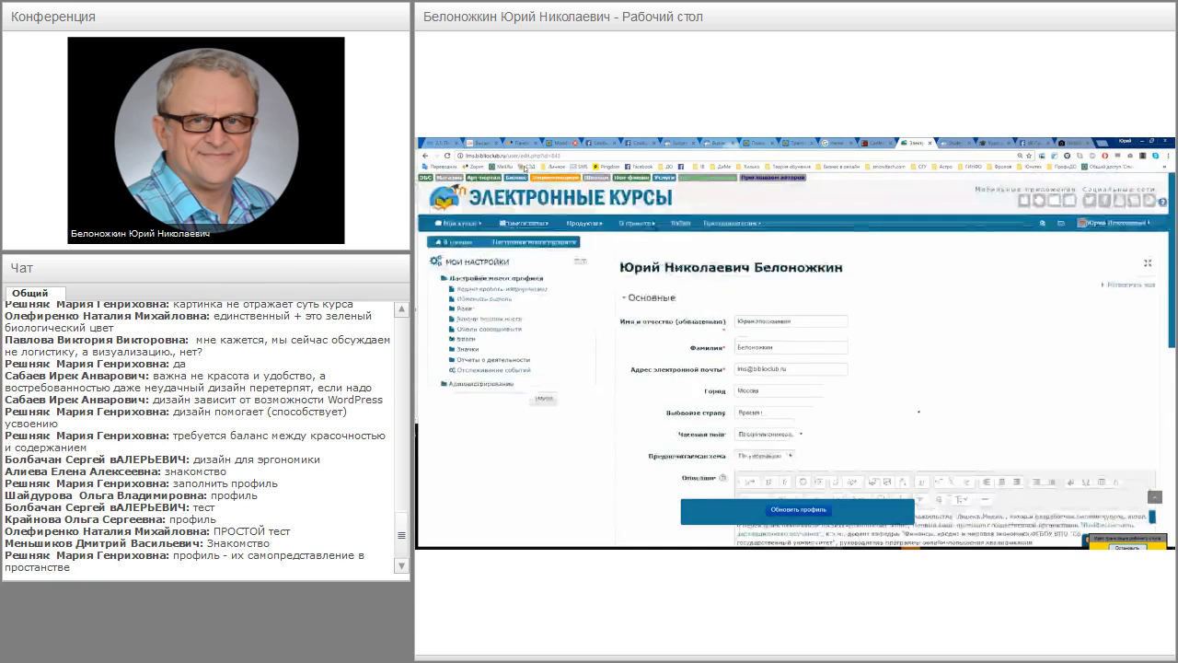
scroll(930, 292, down, 4)
scroll(930, 292, down, 2)
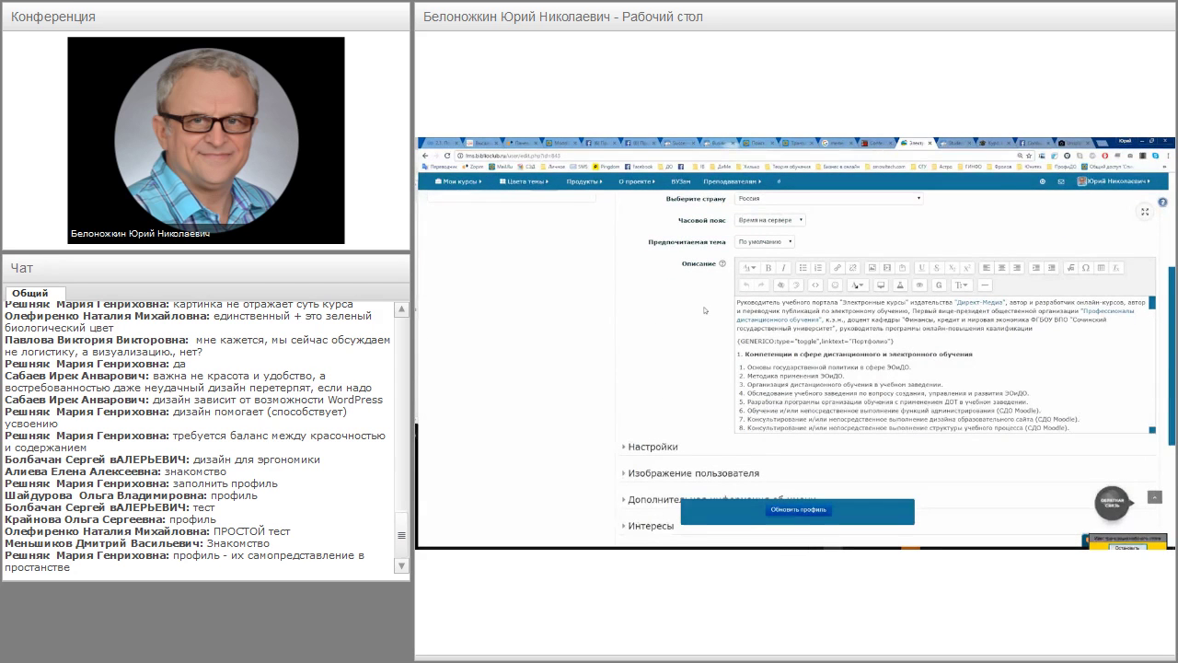
scroll(718, 308, down, 1)
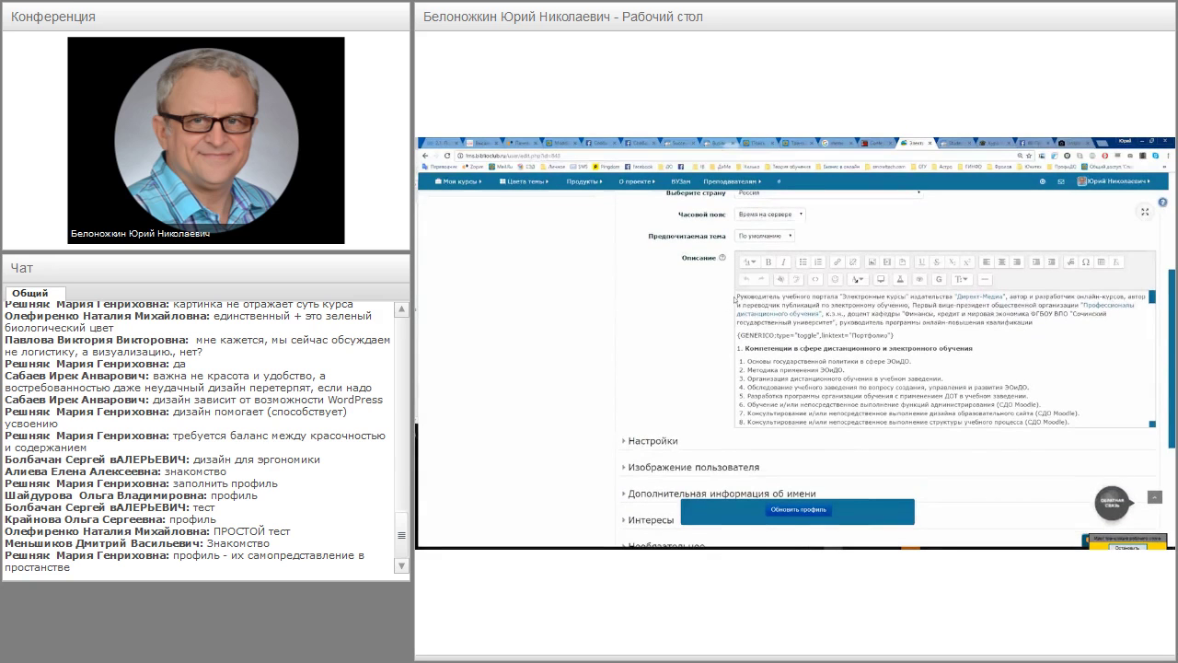
drag(737, 297, 917, 413)
scroll(691, 369, down, 3)
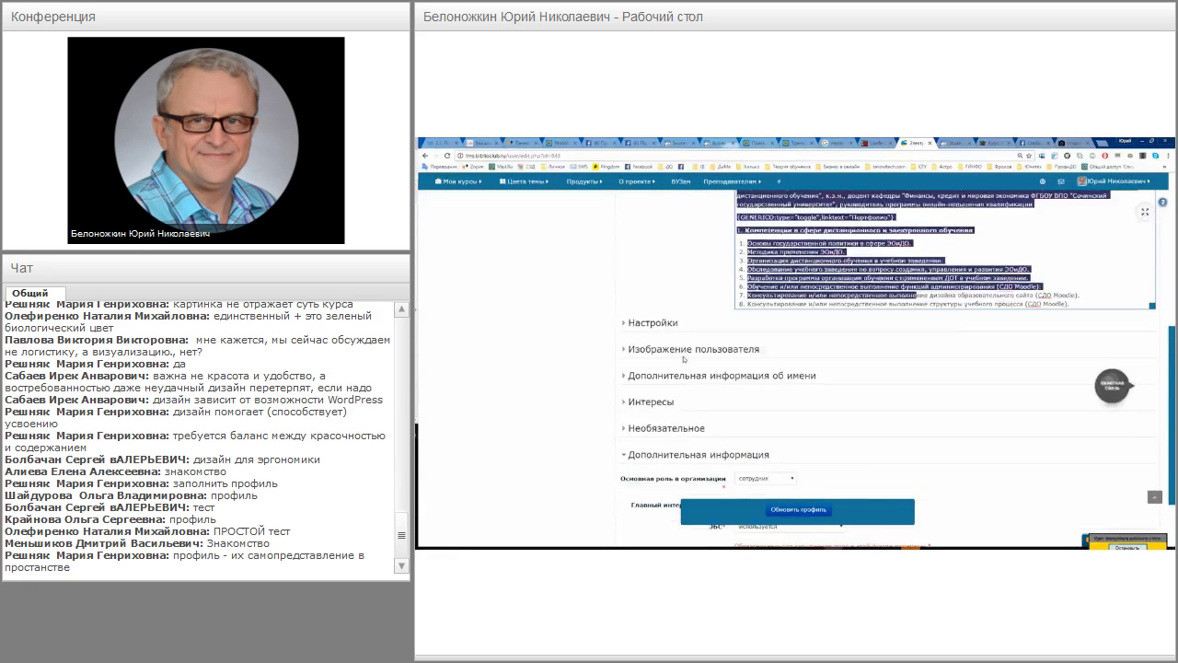
- Expand the «Настройки» section of the profile form and review its e-mail, forum, editor and language preferences
click(644, 323)
scroll(632, 328, down, 2)
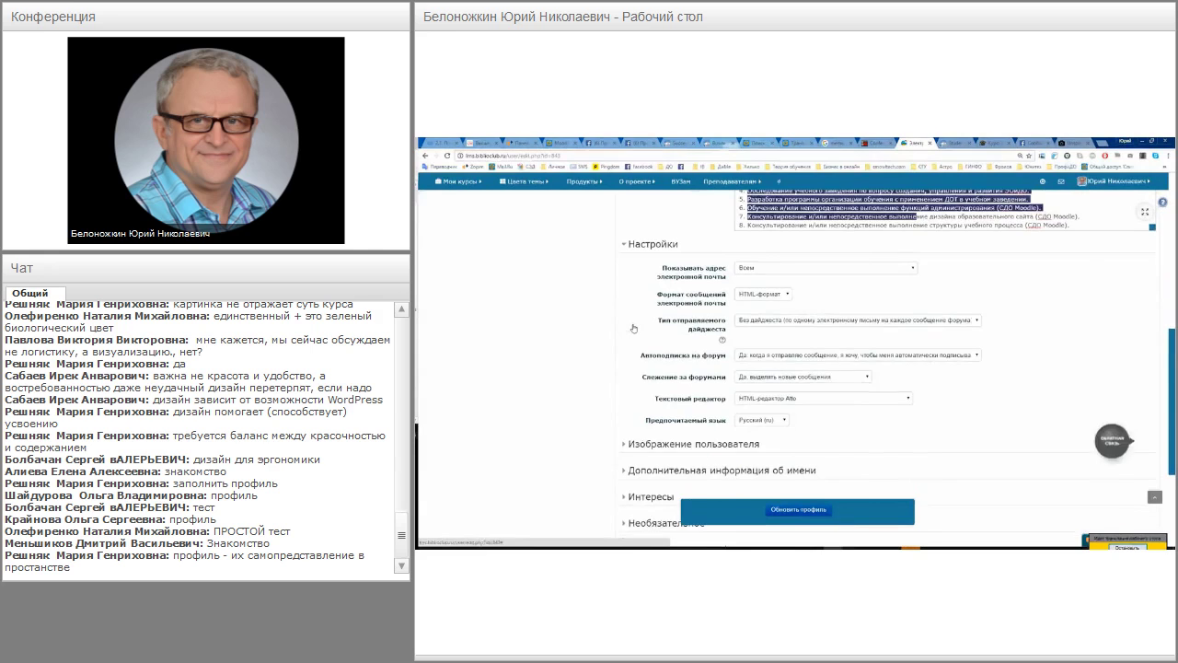
scroll(632, 328, down, 1)
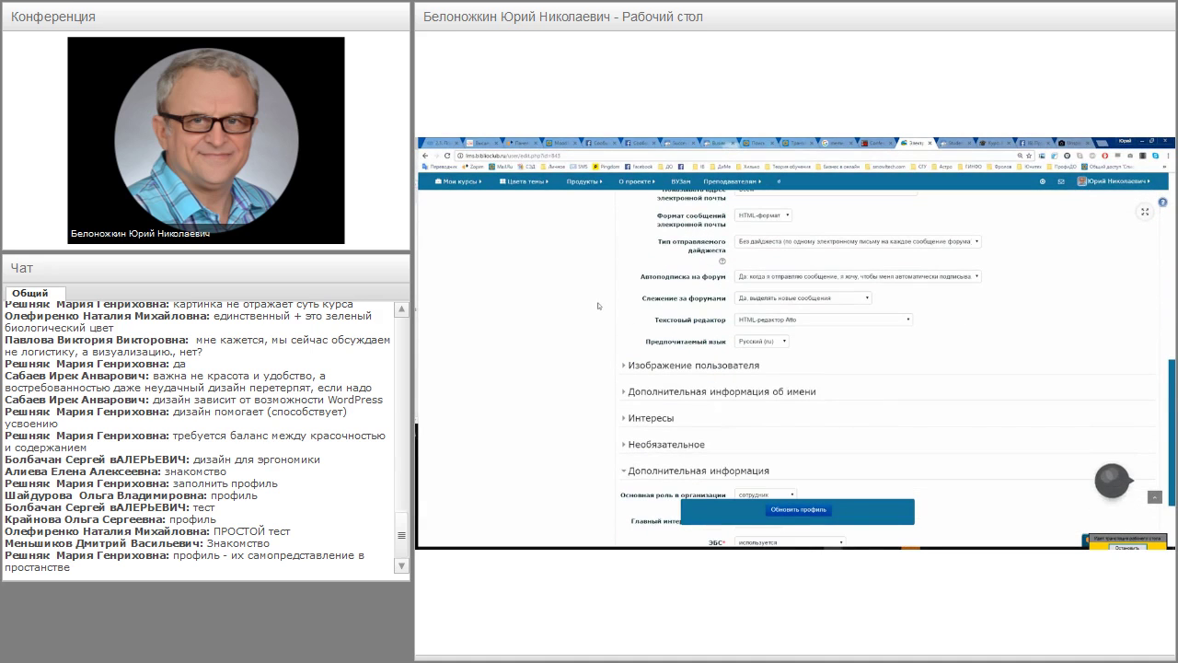
scroll(597, 309, down, 1)
scroll(594, 316, down, 2)
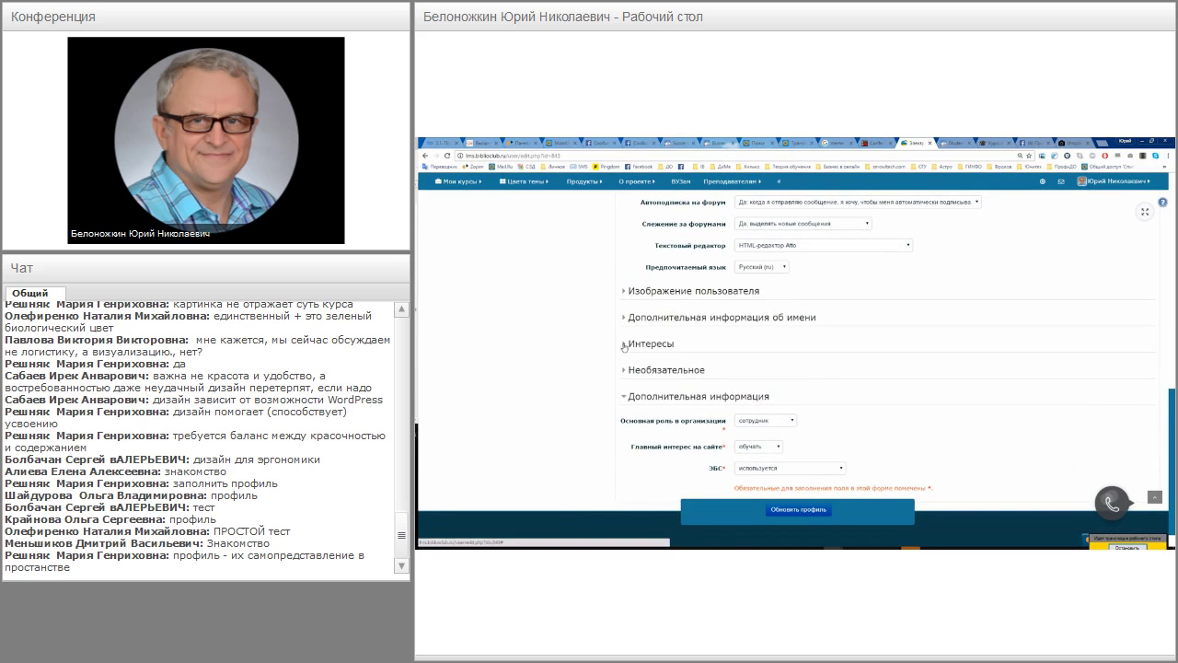
- Expand the «Интересы» section of the profile and highlight the listed interest tags
click(623, 344)
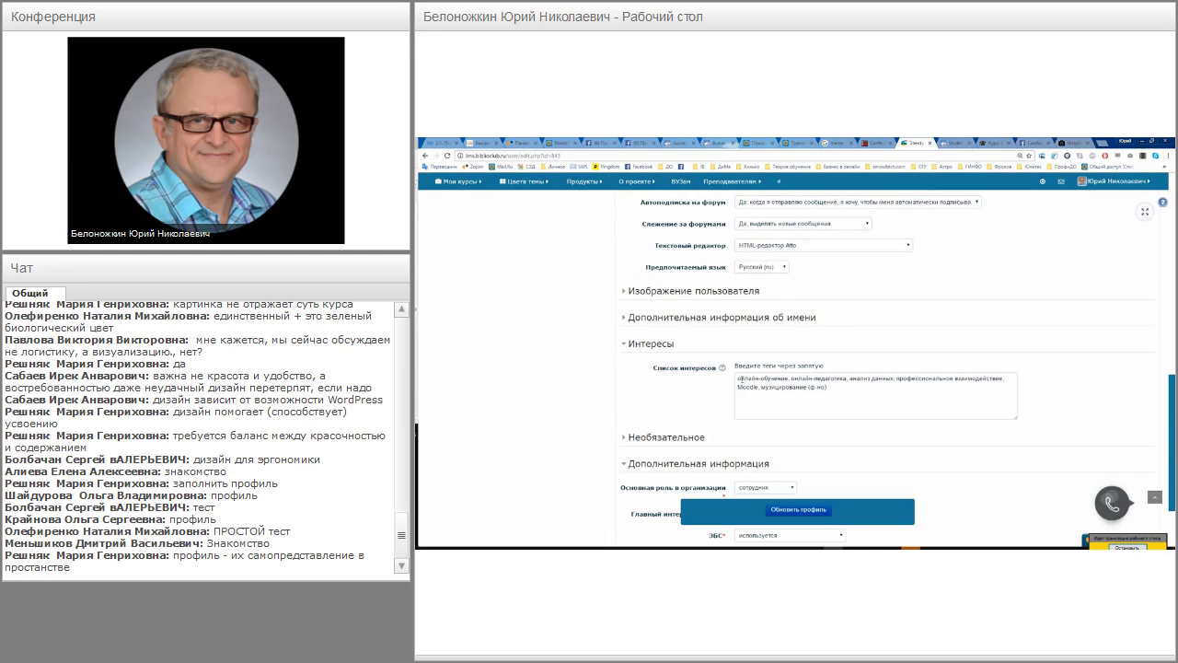
drag(739, 378, 835, 387)
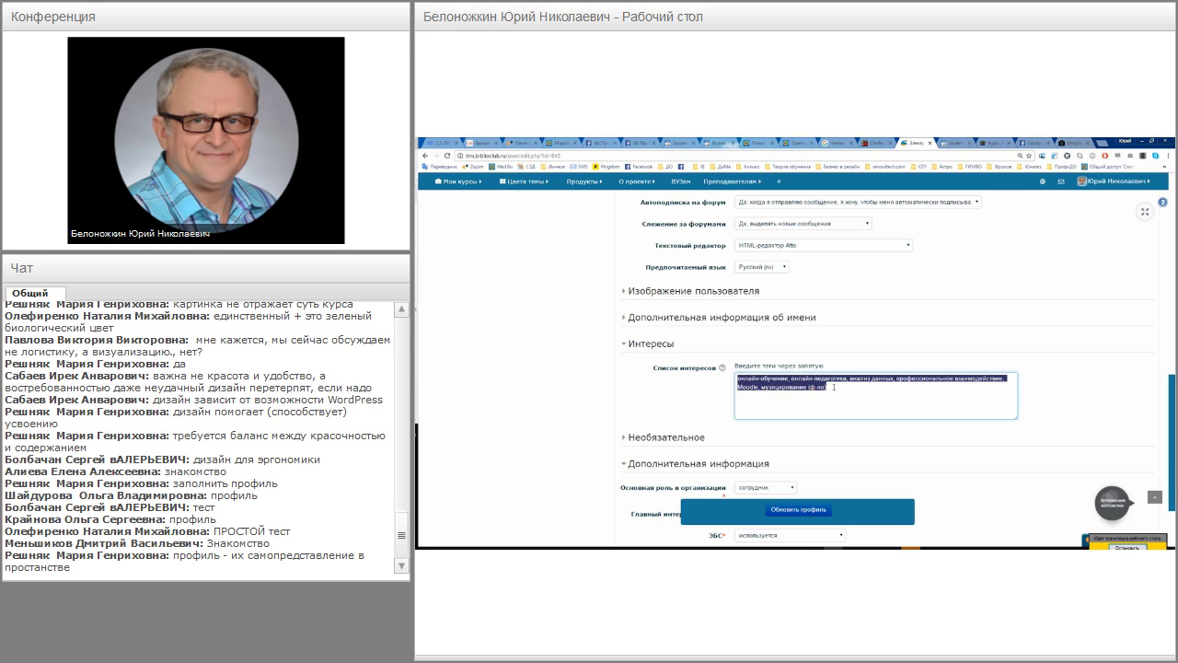
scroll(715, 419, down, 2)
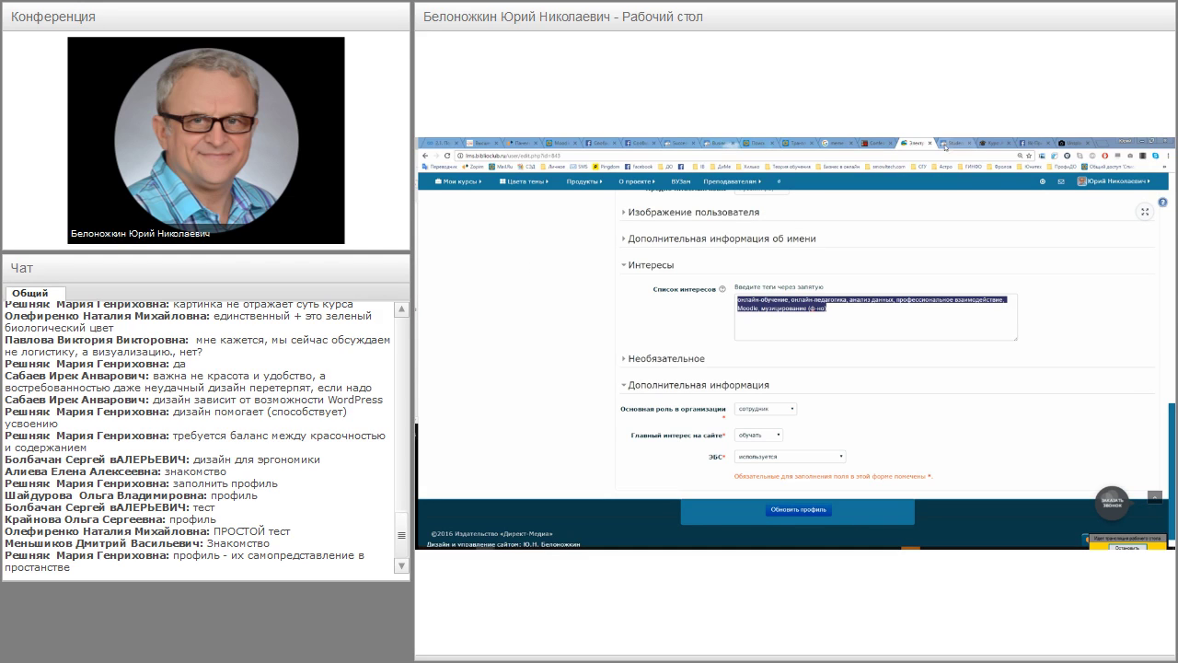
scroll(1173, 422, up, 15)
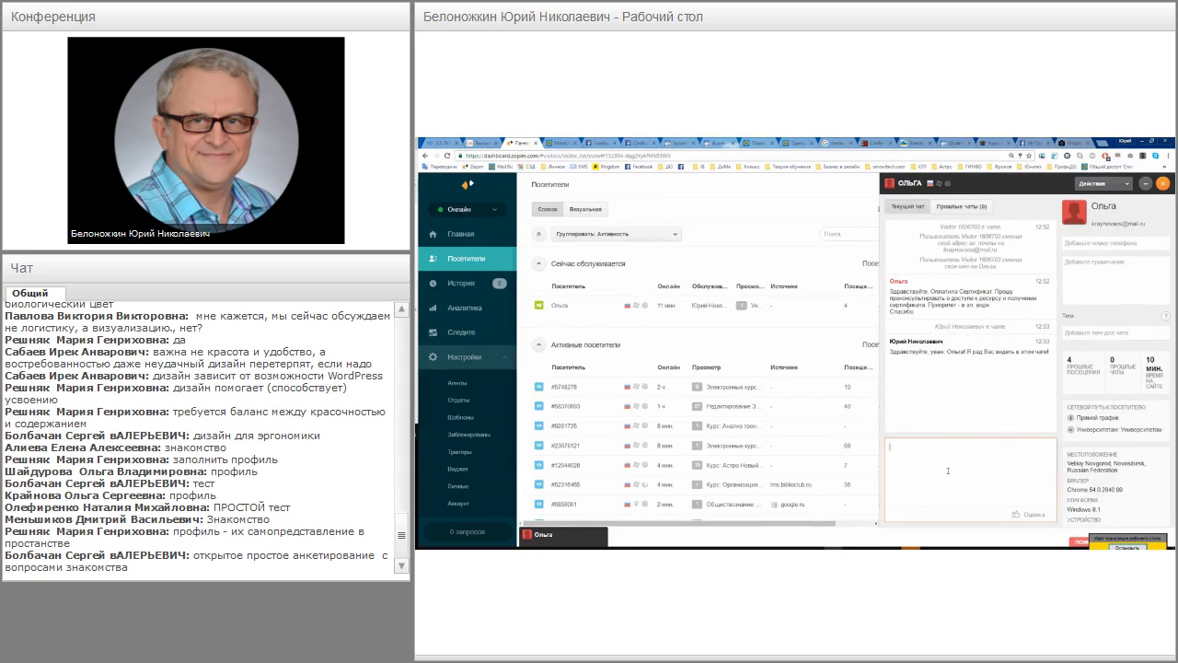
- Send the visitor the chat message «я сейчас на занятии. Ответ дам чуть позже»
text(я сей)
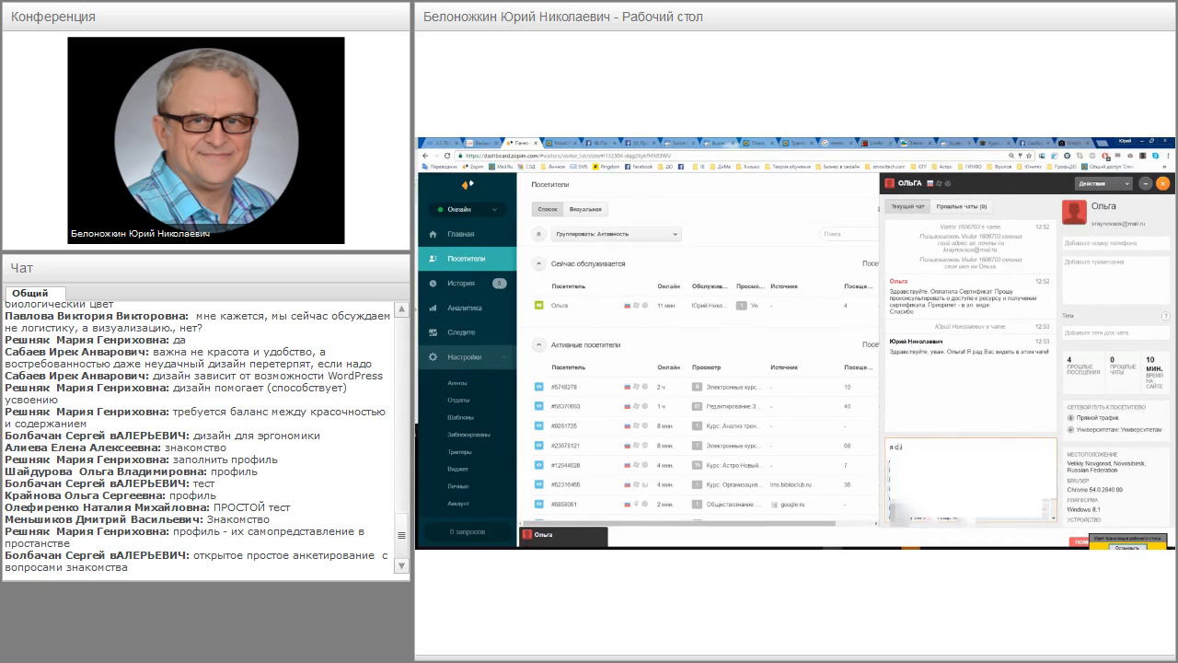
text(час ка заняти)
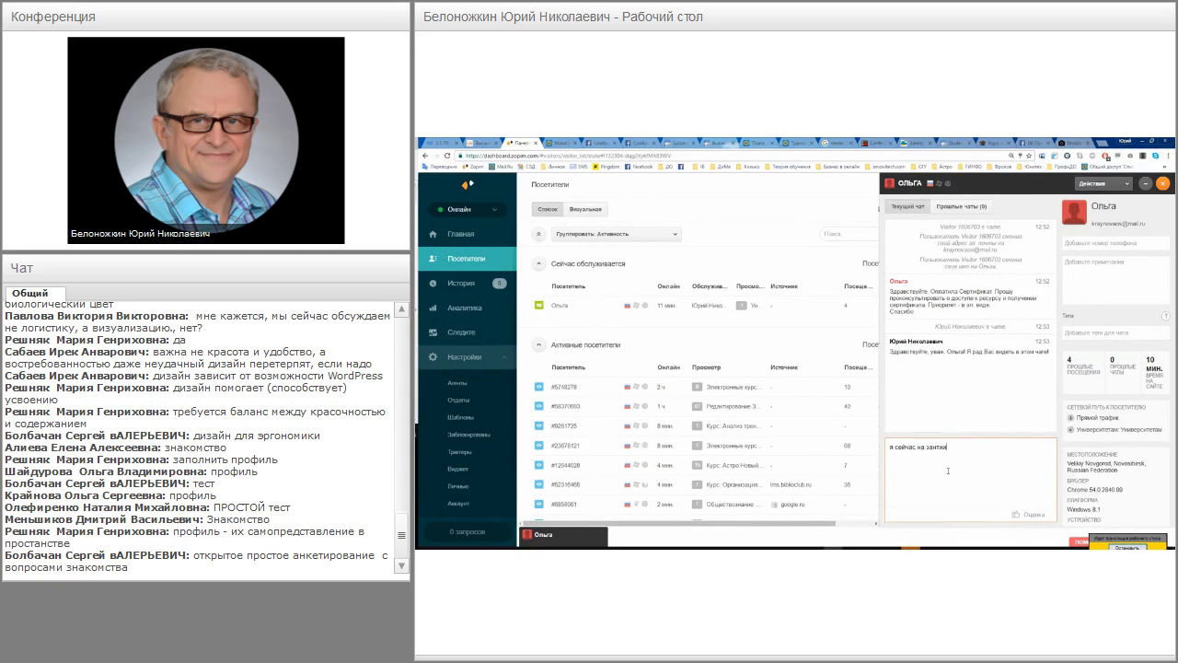
text(ятии. Отве)
key(BackSpace)
text(дам чуть позже)
key(Return)
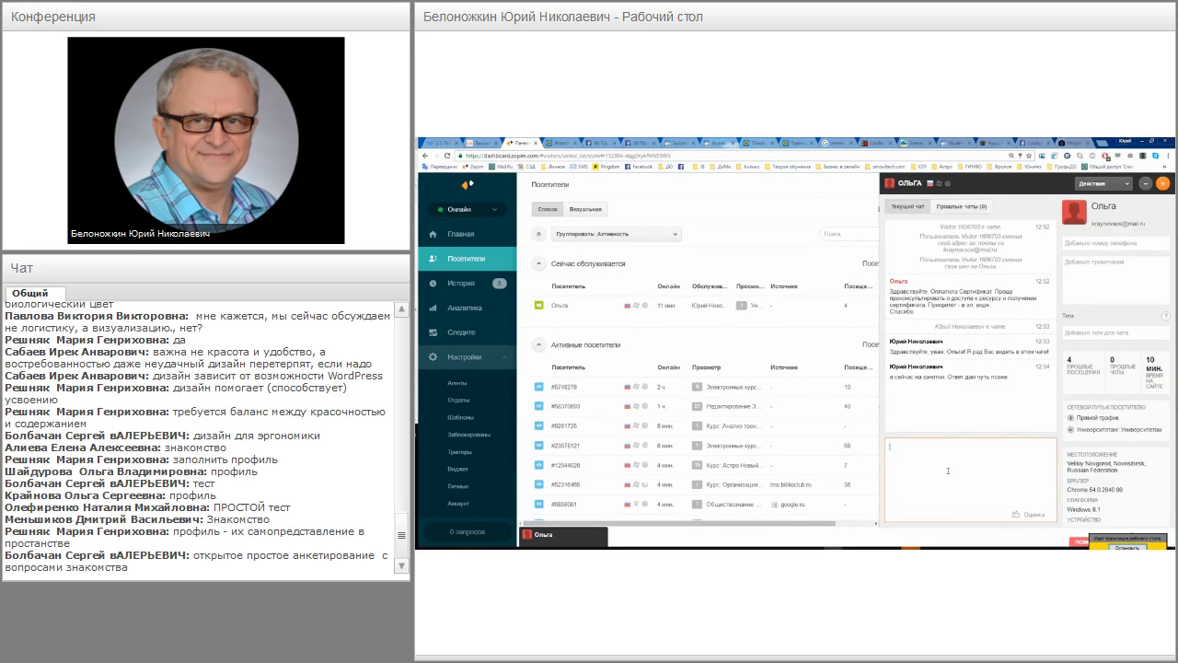
- Send the visitor the follow-up chat message «через 40 минут»
text(через)
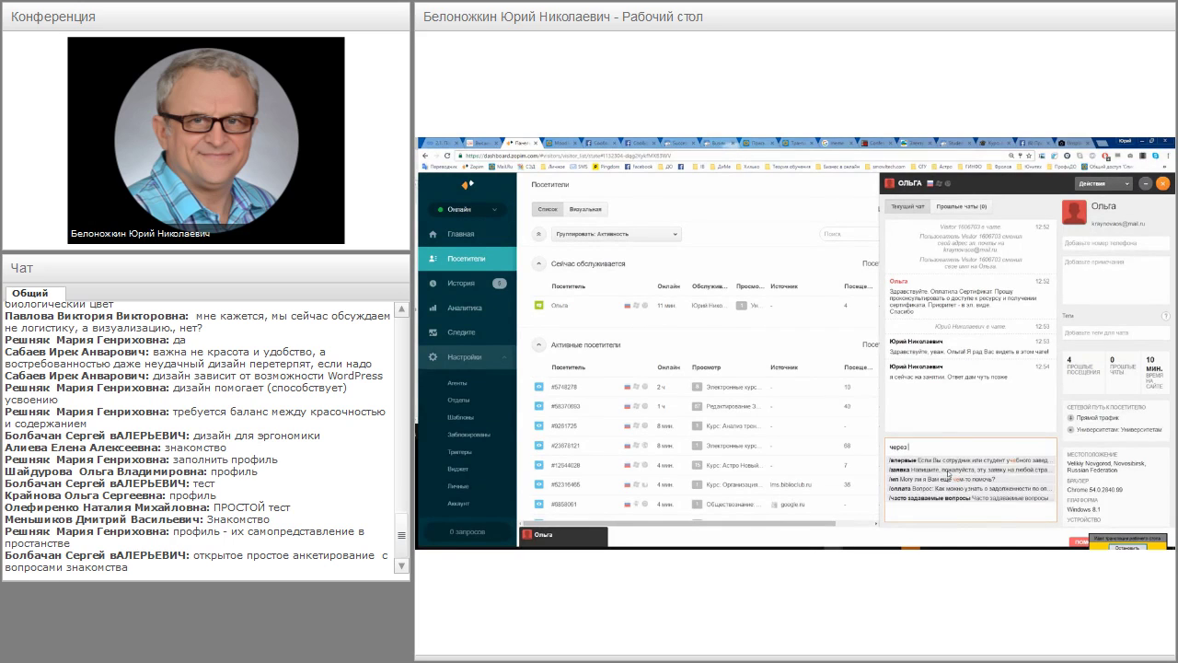
text( 40 минут)
key(Return)
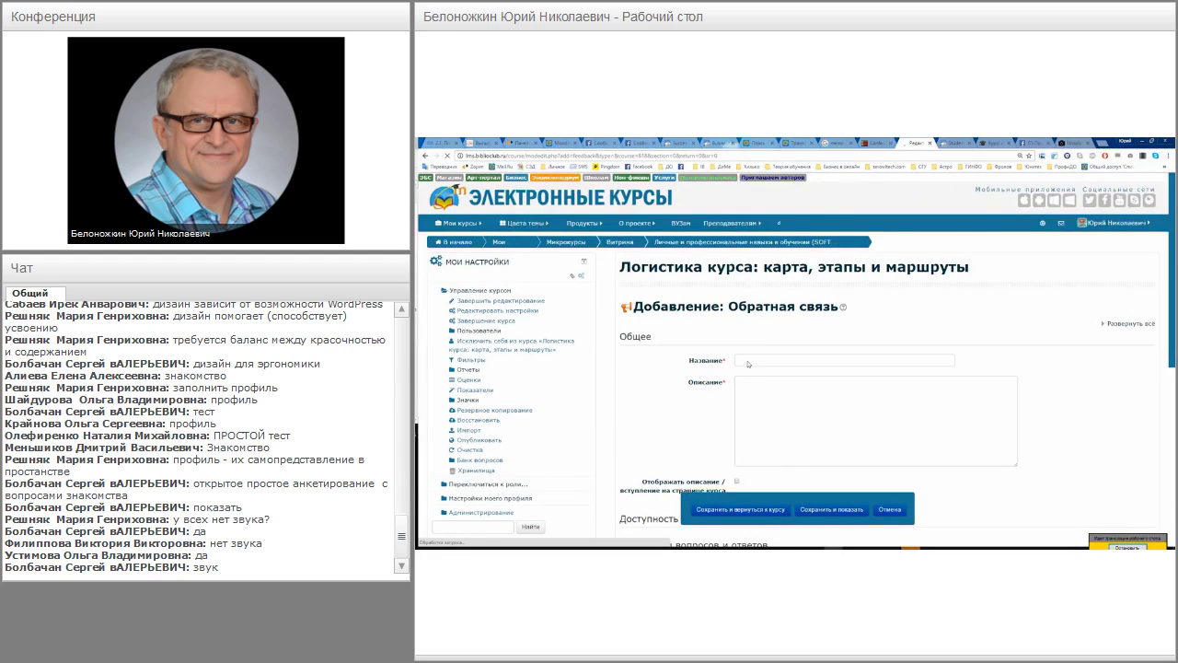
- Examine the required name and description fields in the form for adding an «Обратная связь» activity
click(747, 360)
click(745, 391)
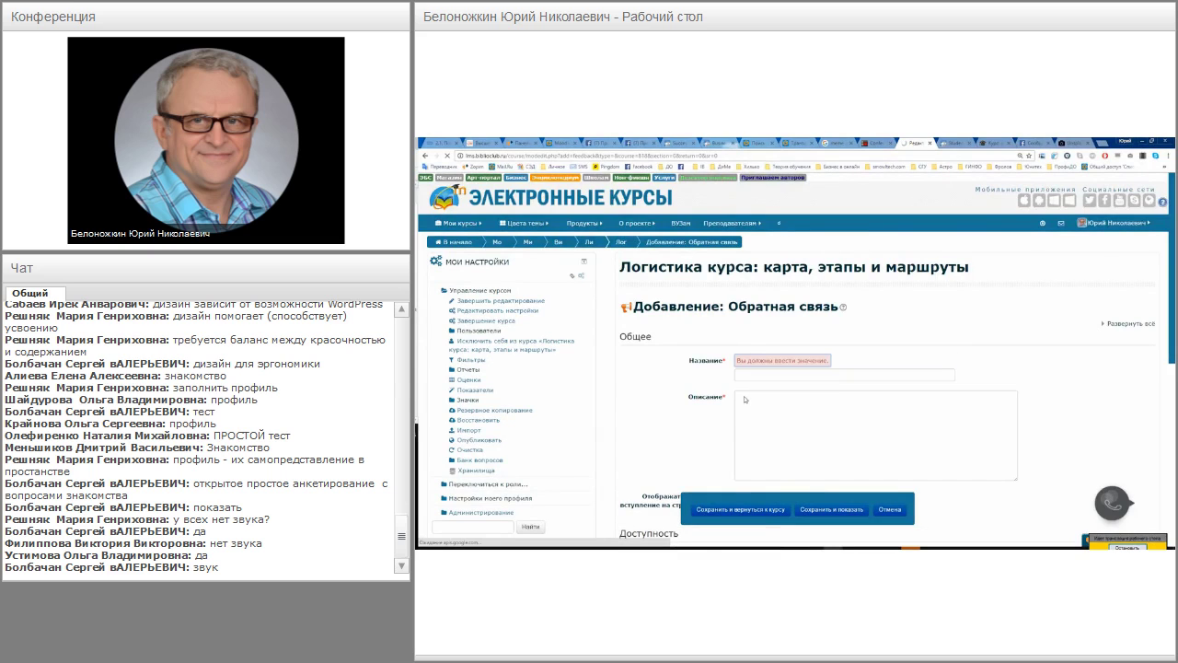
scroll(668, 397, down, 1)
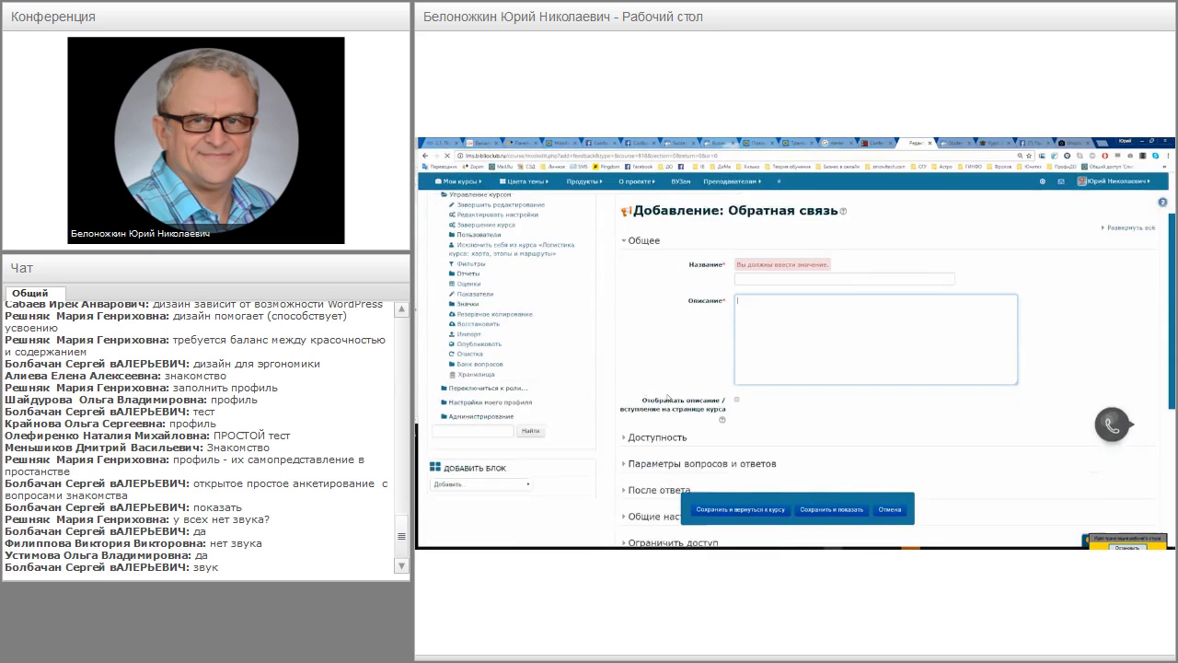
click(742, 359)
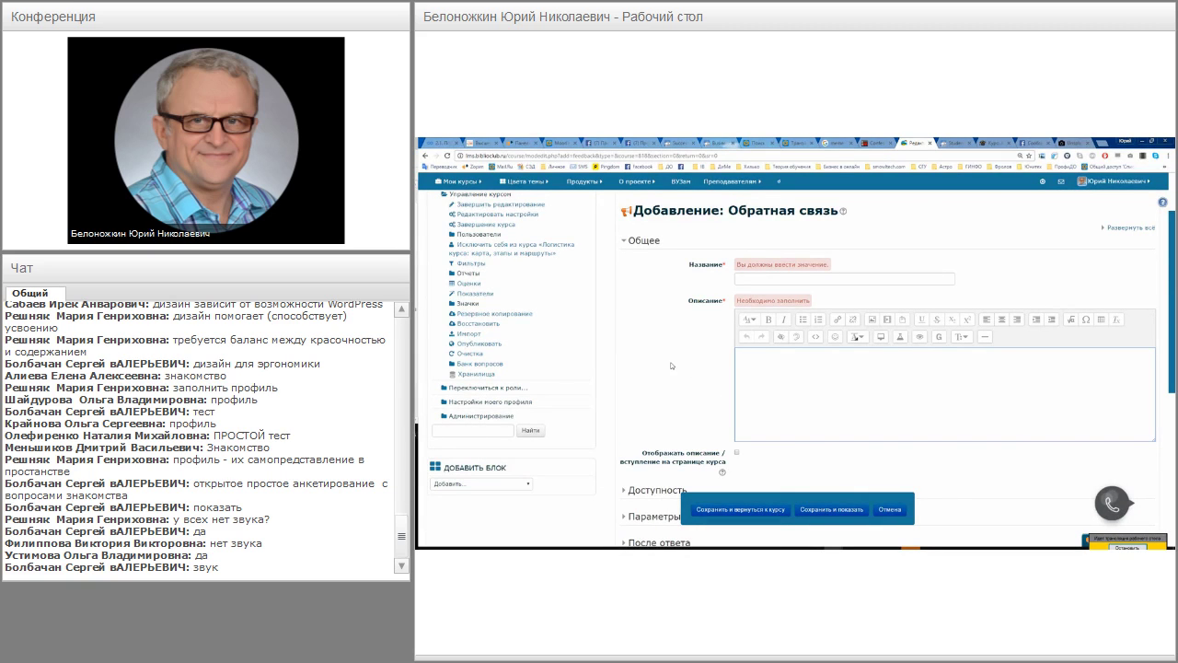
scroll(654, 419, down, 1)
- Expand «Параметры вопросов и ответов» and review the respondent type and multiple submission options
click(629, 473)
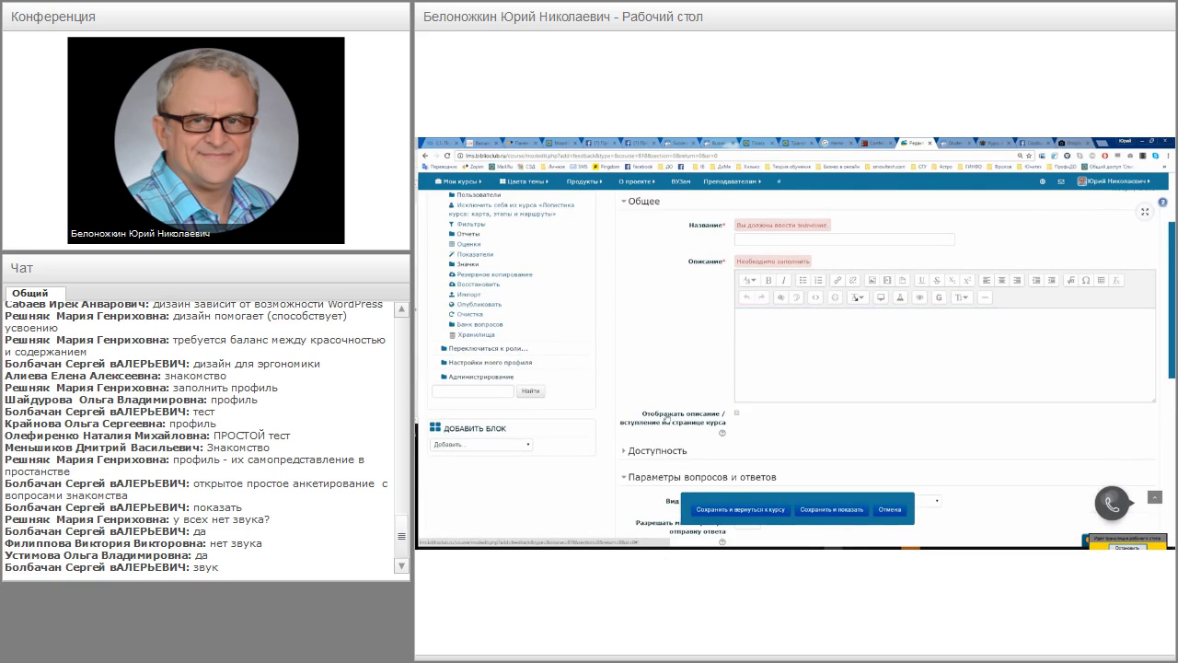
scroll(669, 414, down, 3)
scroll(672, 412, down, 1)
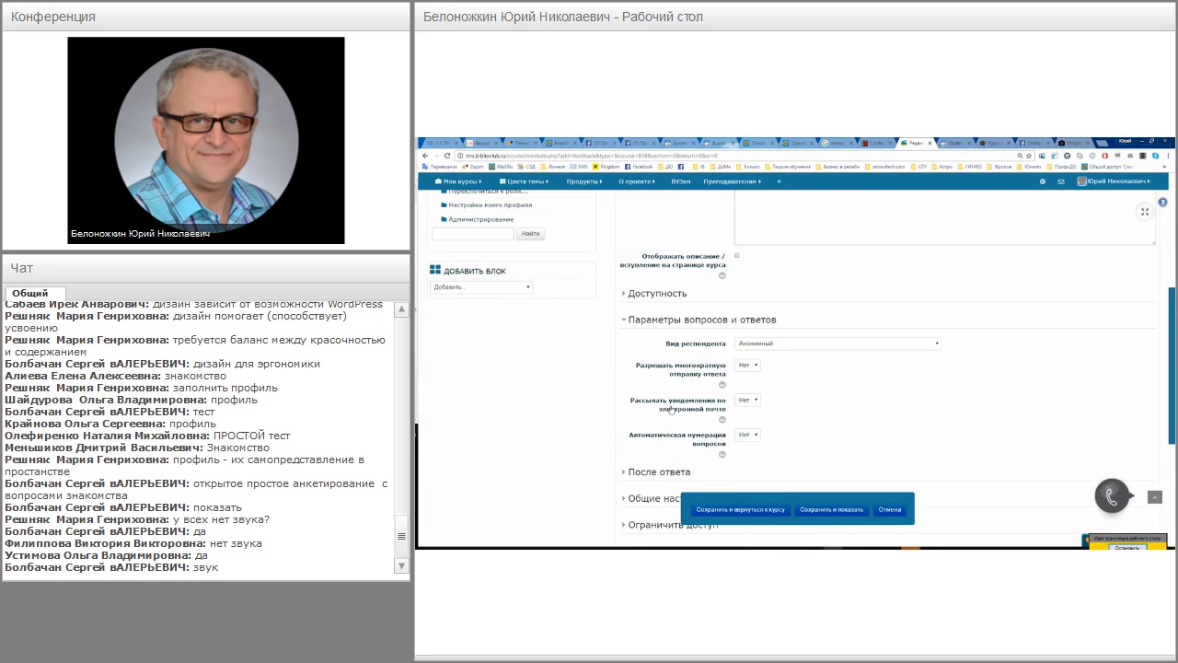
scroll(672, 408, down, 1)
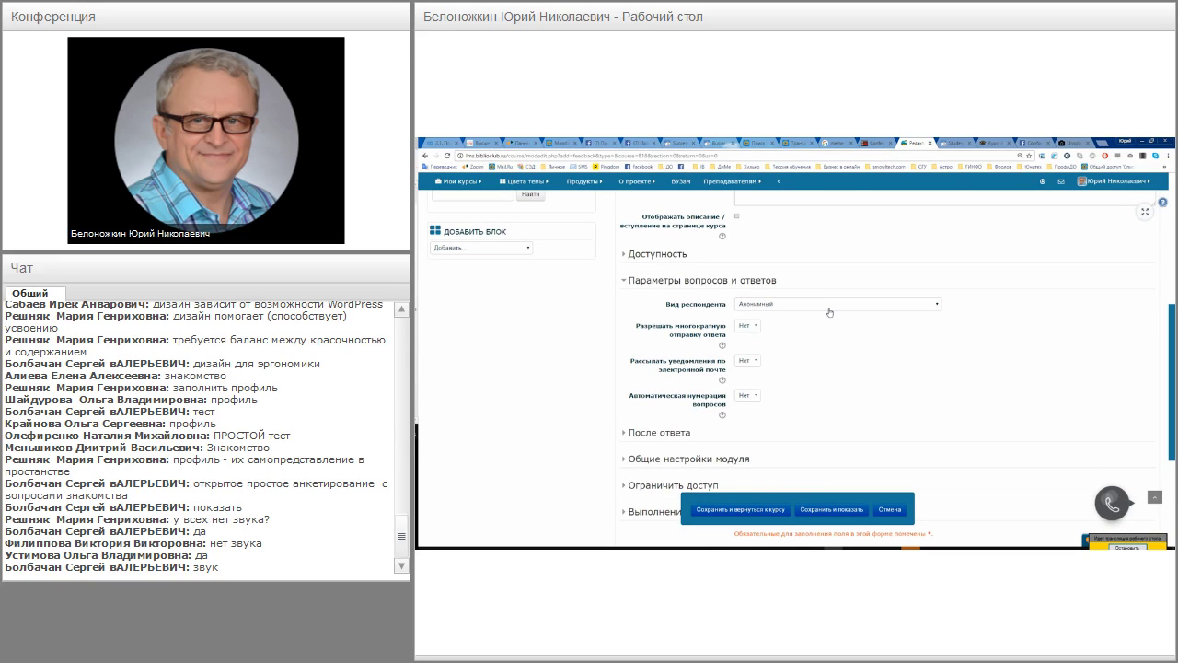
click(755, 328)
click(755, 328)
scroll(799, 355, down, 1)
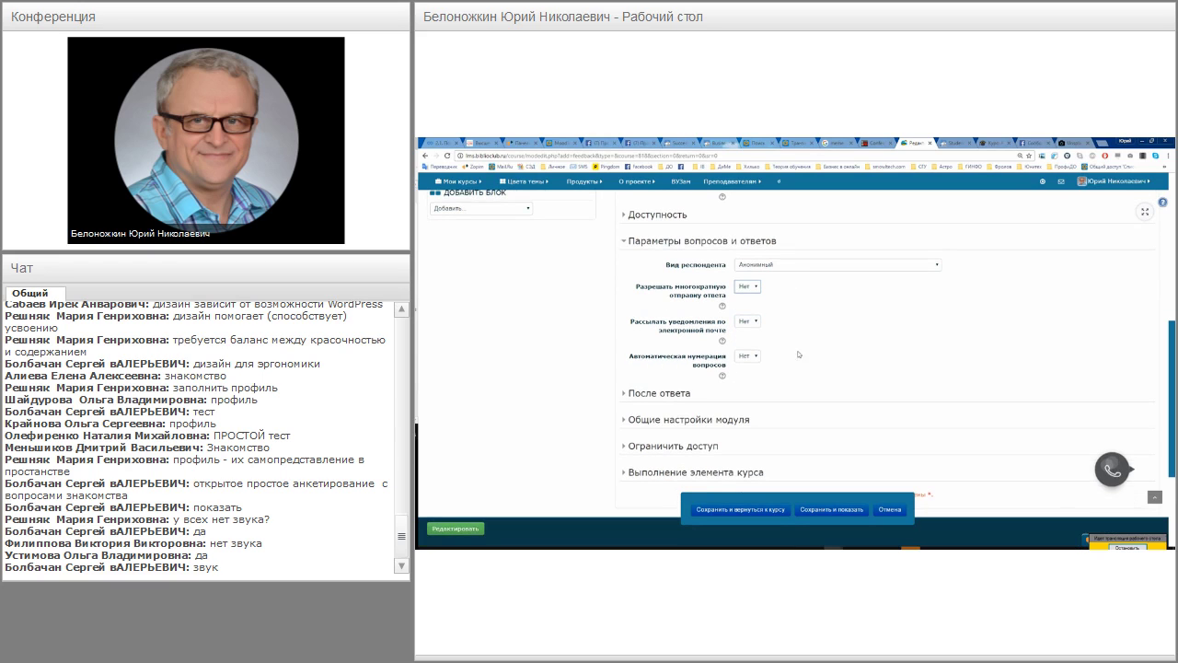
- Set e-mail notifications to «Да» and, under «После ответа», set showing the analysis page to «Да»
click(756, 322)
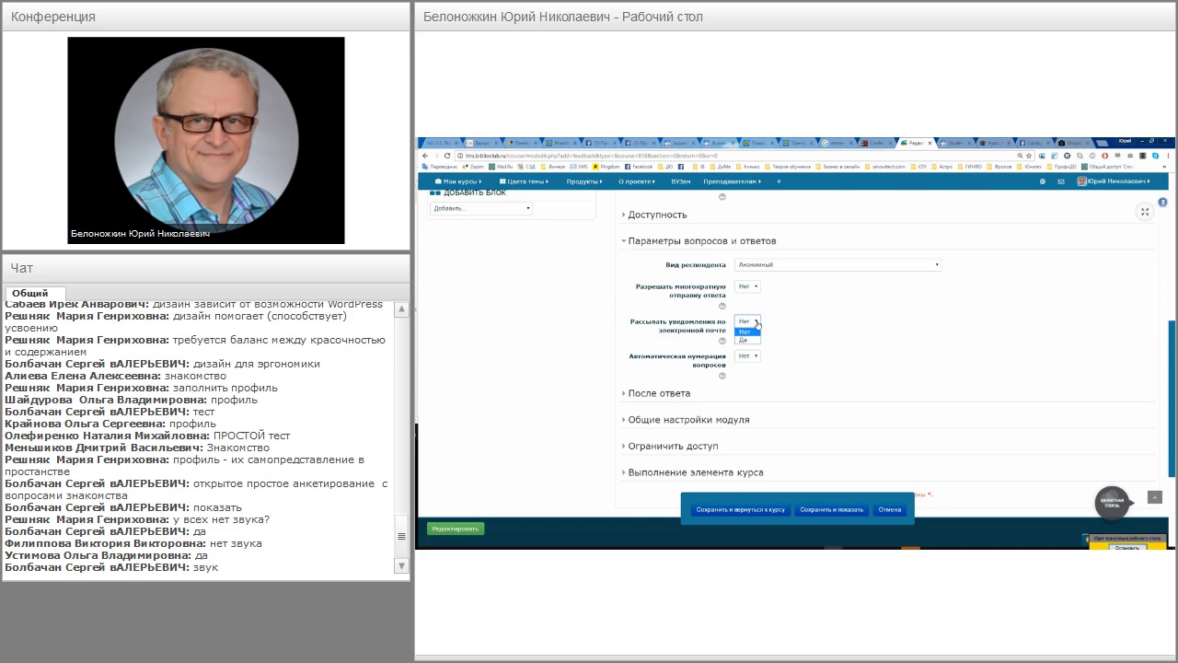
click(745, 341)
scroll(734, 391, down, 2)
click(627, 276)
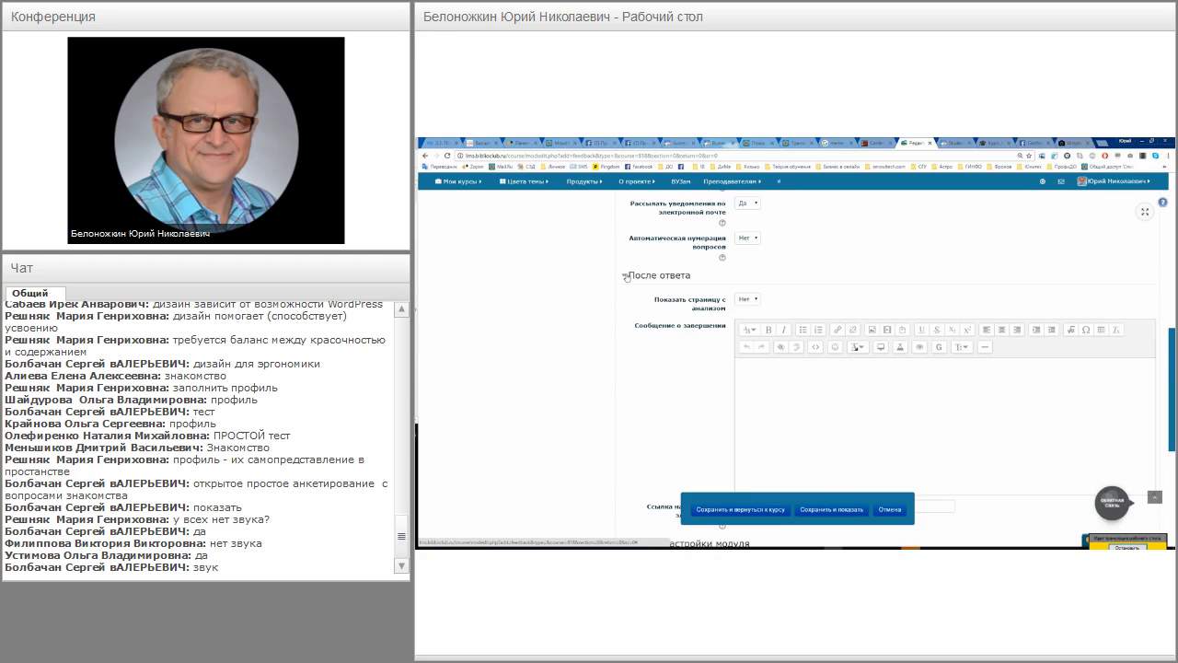
click(756, 301)
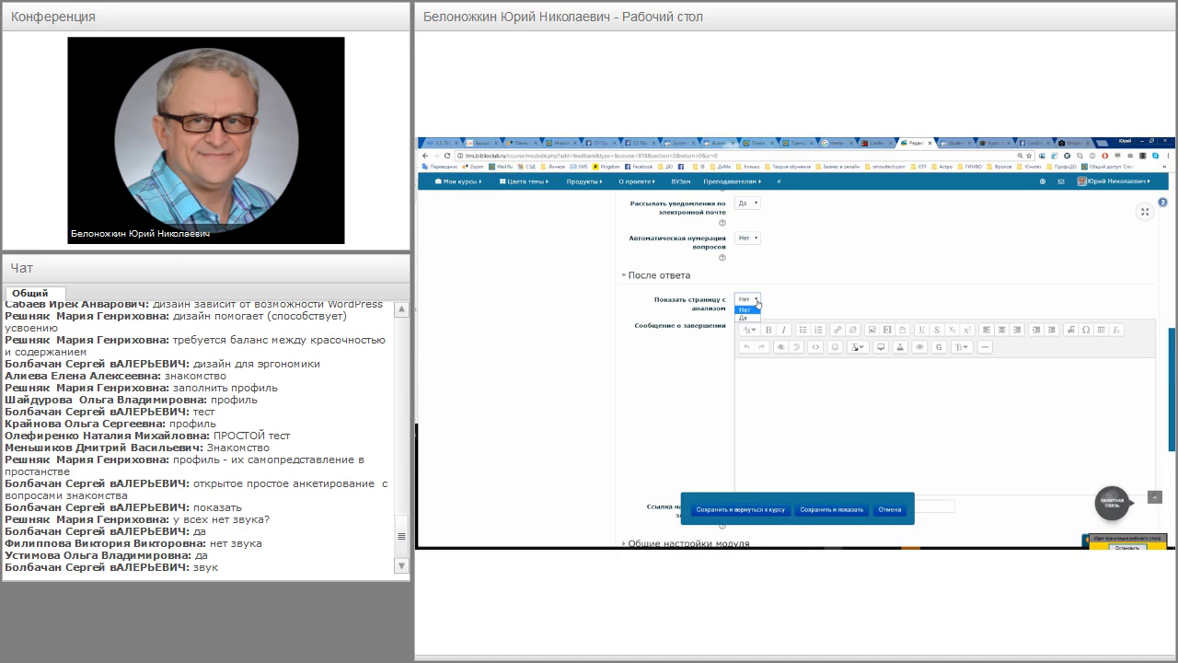
click(751, 318)
- Review the completion message field and the remaining sections of the feedback form, and cancel adding the activity
scroll(652, 335, down, 2)
click(640, 316)
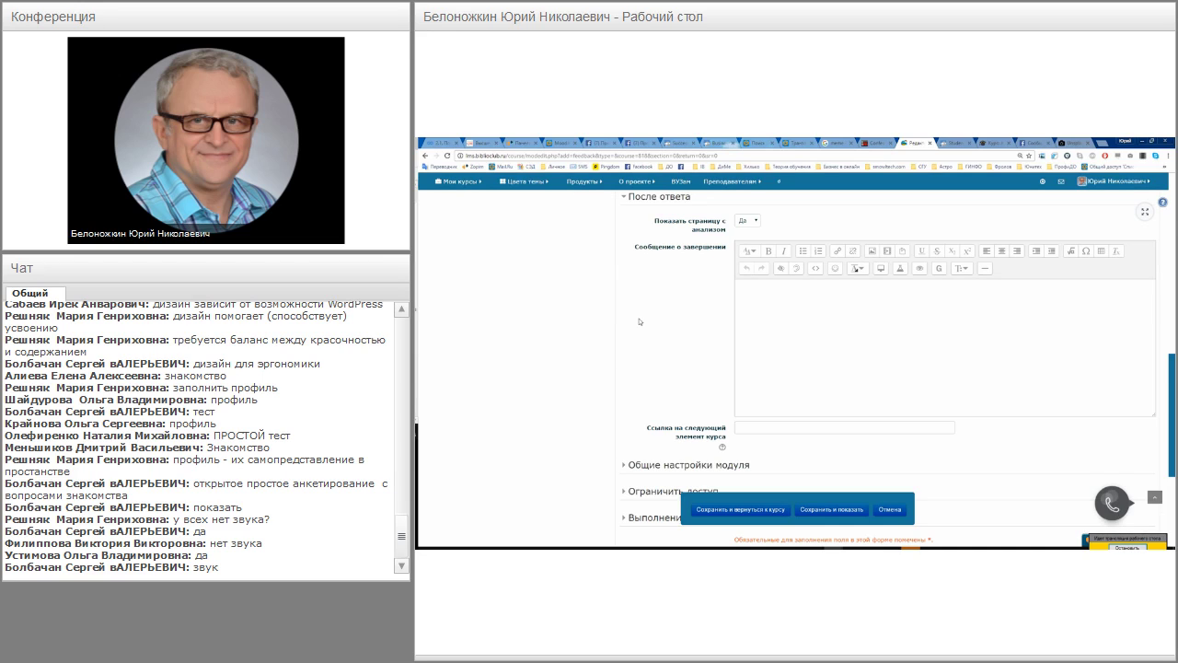
click(744, 291)
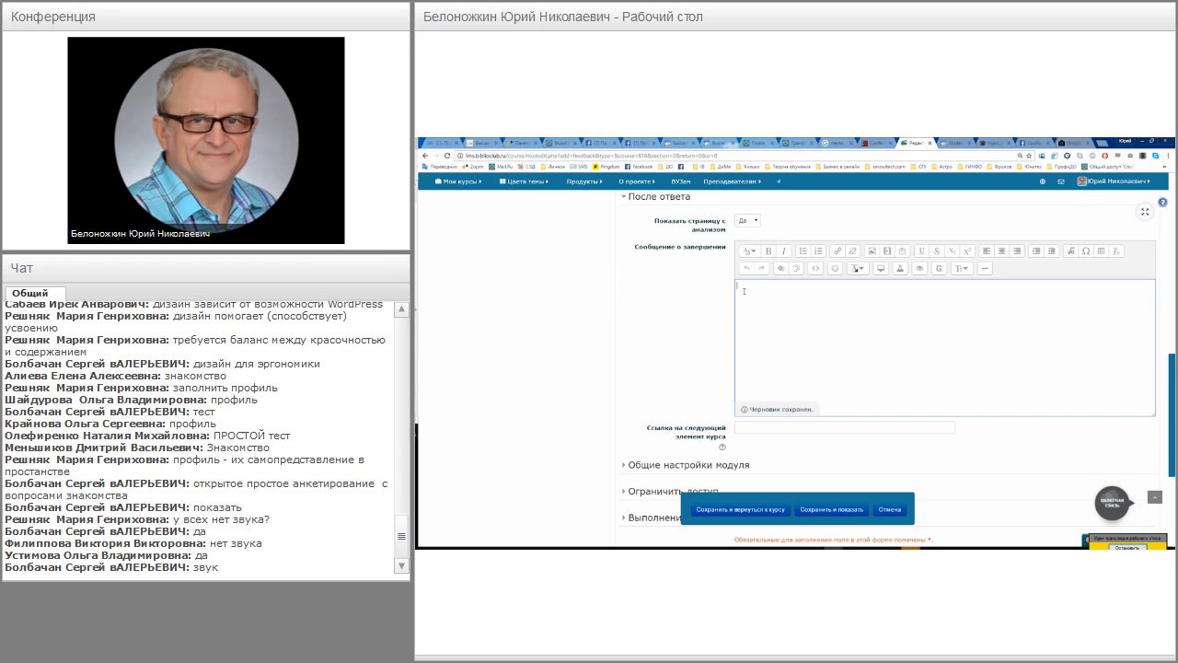
scroll(600, 309, down, 1)
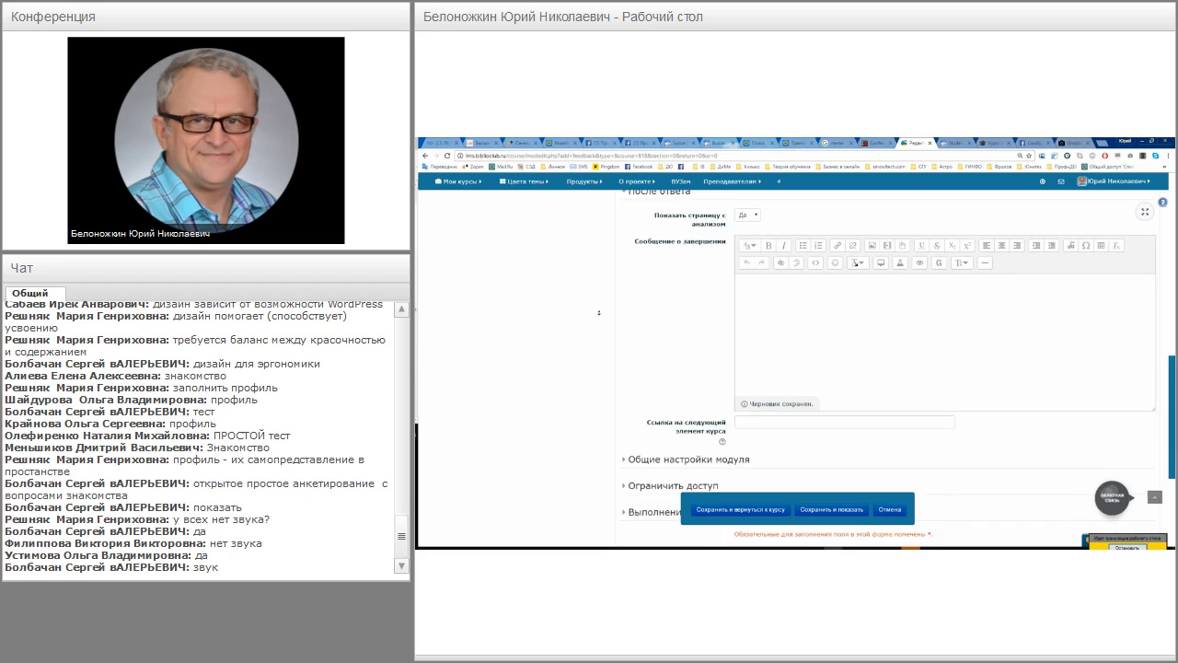
scroll(596, 325, down, 3)
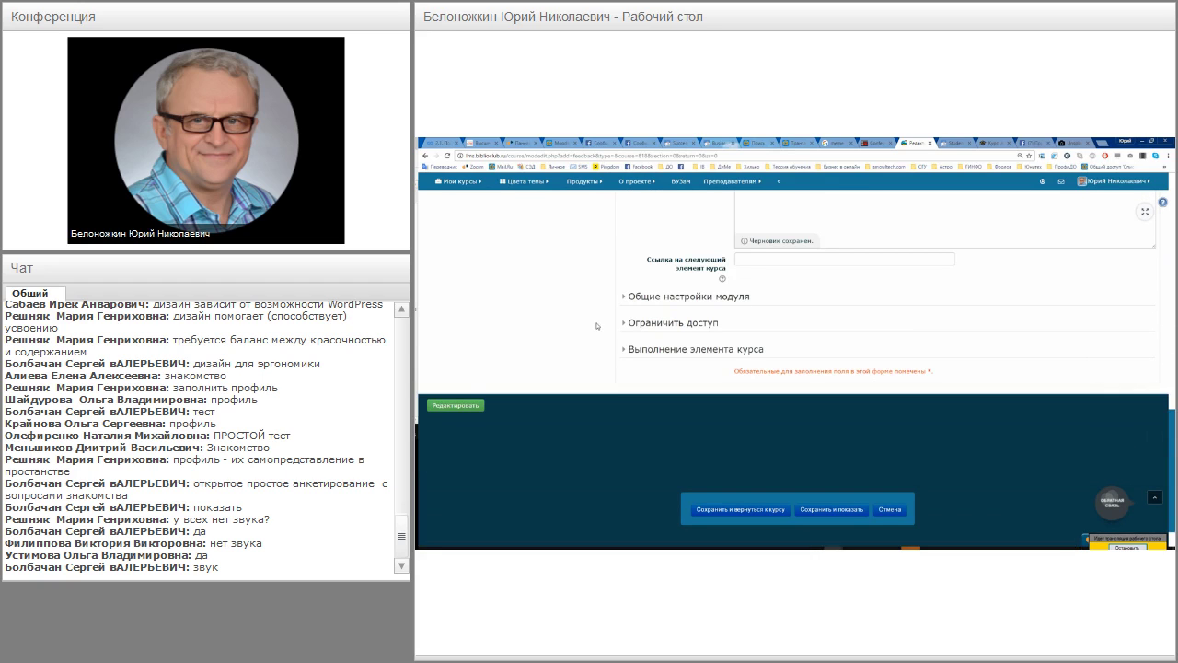
click(892, 512)
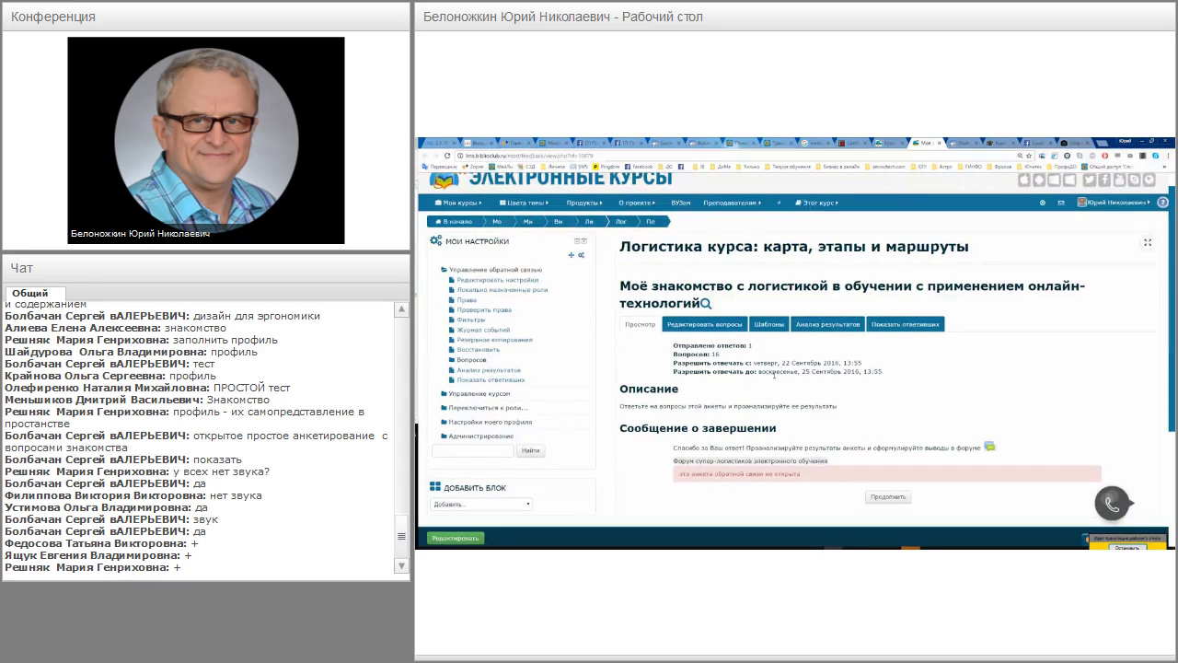
- Highlight the answer deadline of the existing feedback questionnaire and open its questions for editing
drag(801, 371, 883, 372)
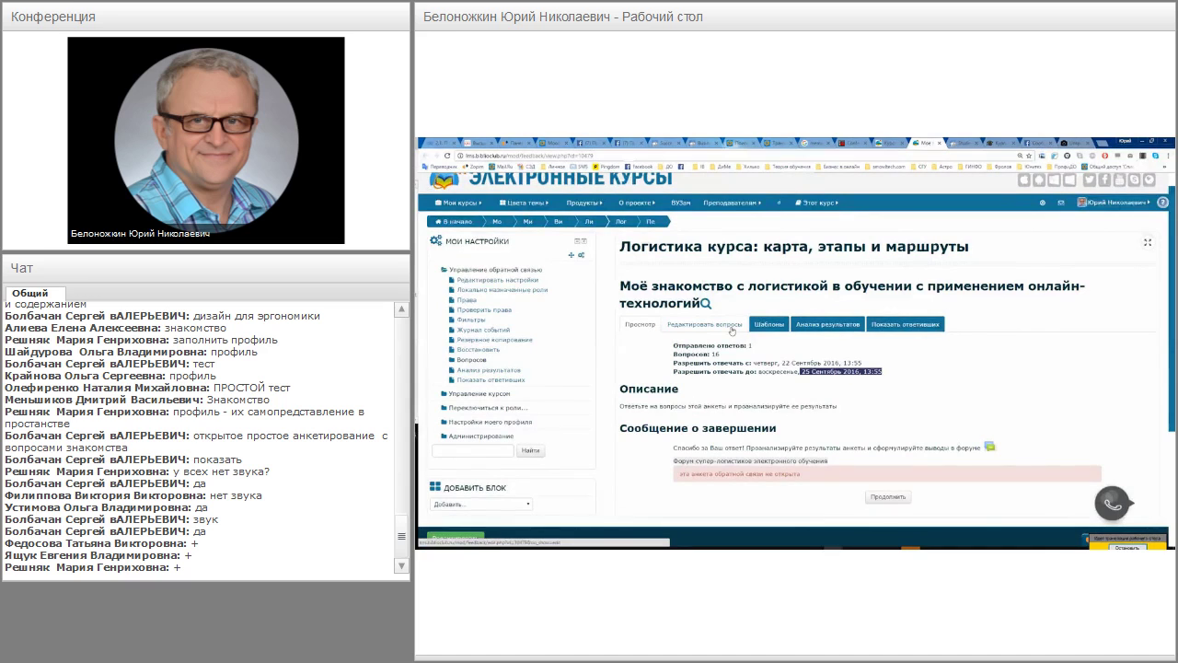
click(734, 329)
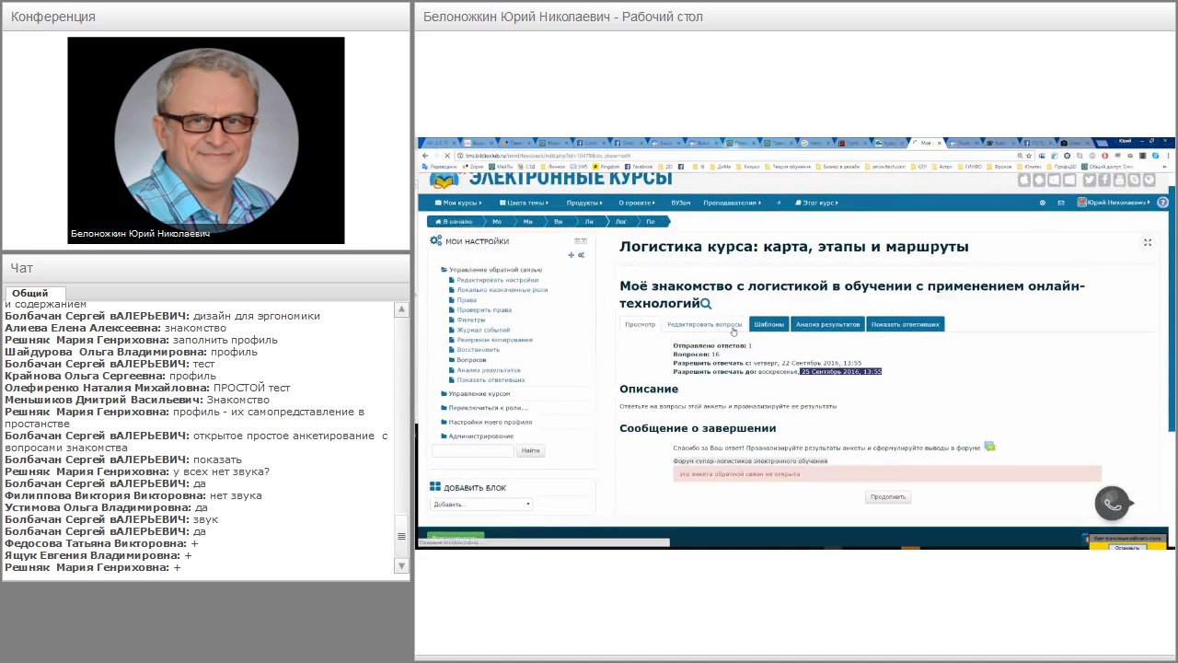
scroll(727, 334, down, 3)
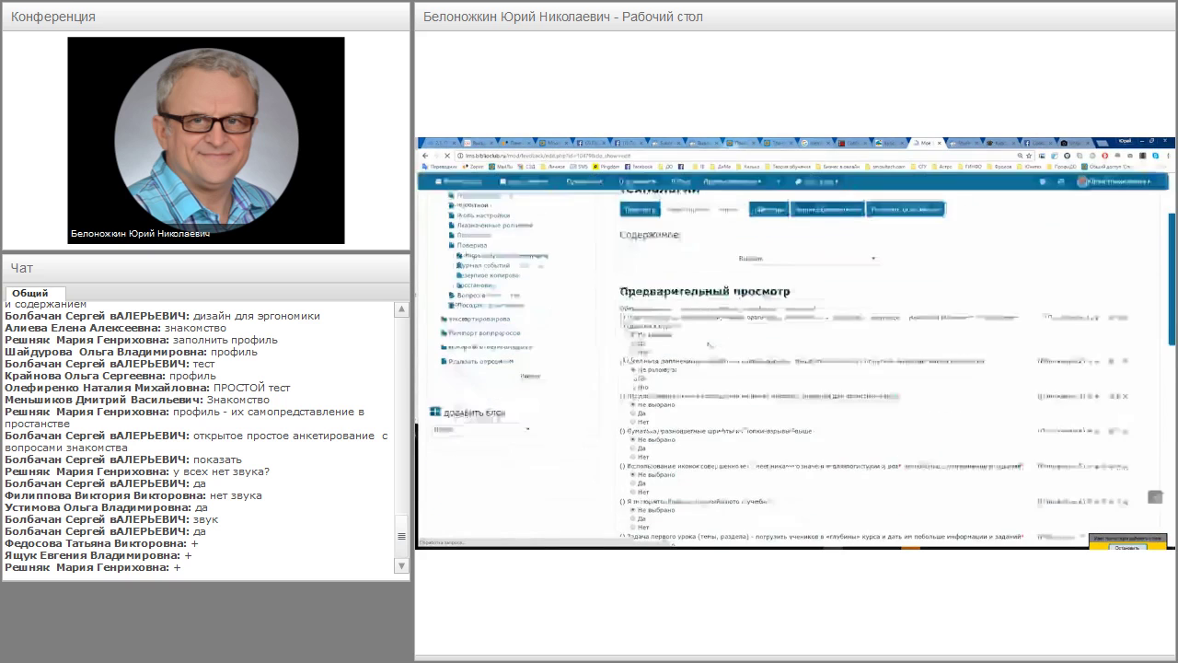
- Skim the question preview, open the questionnaire's overview page and highlight the text under «Описание»
scroll(709, 344, down, 1)
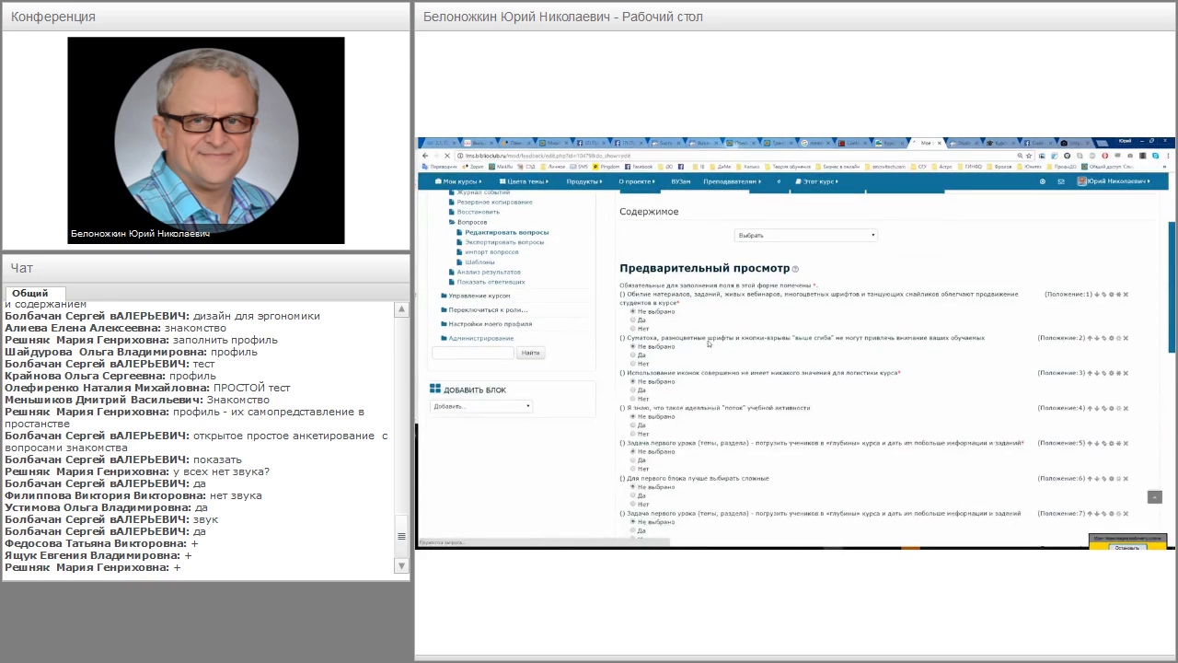
scroll(709, 344, down, 1)
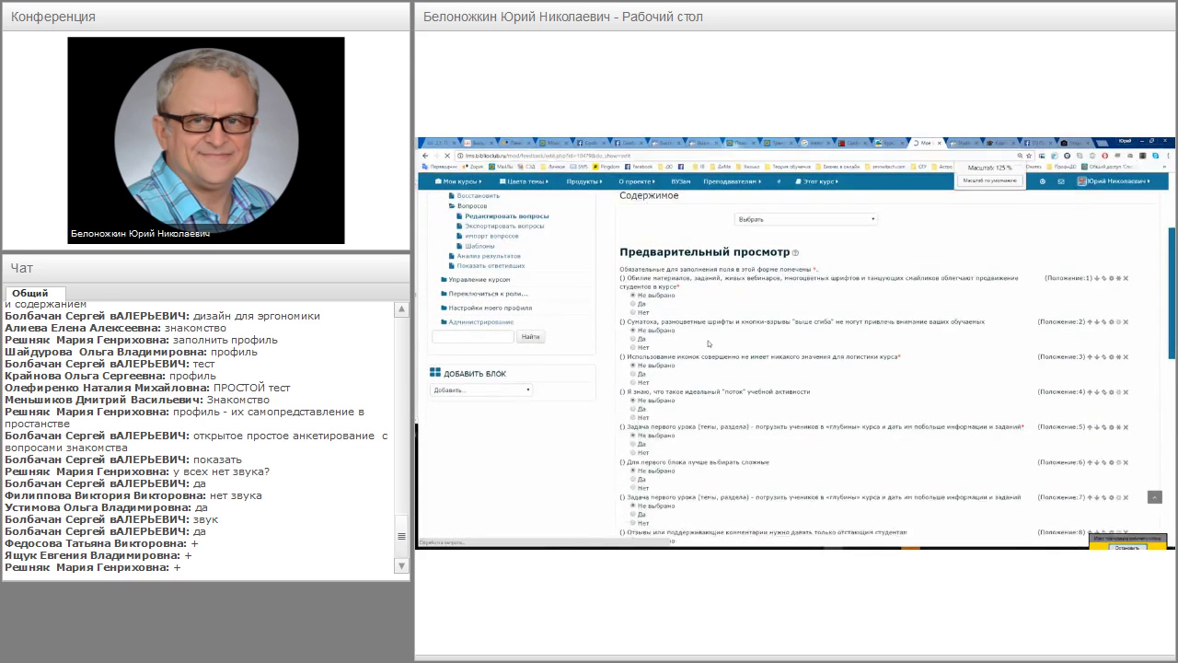
scroll(709, 344, up, 1)
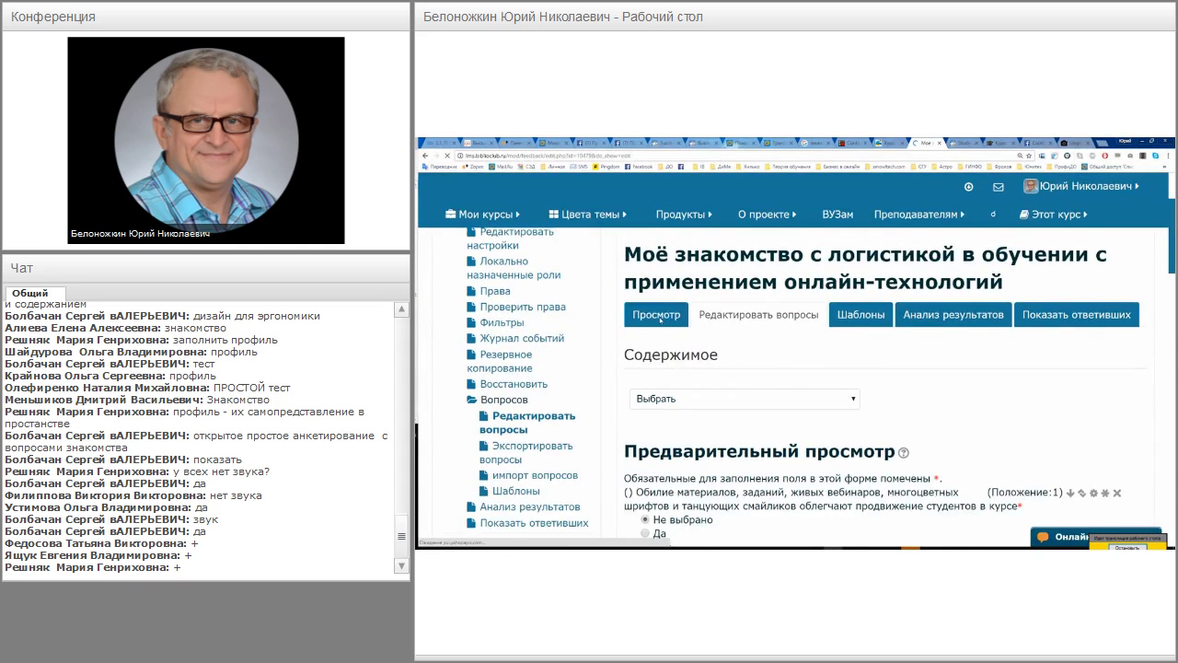
click(658, 317)
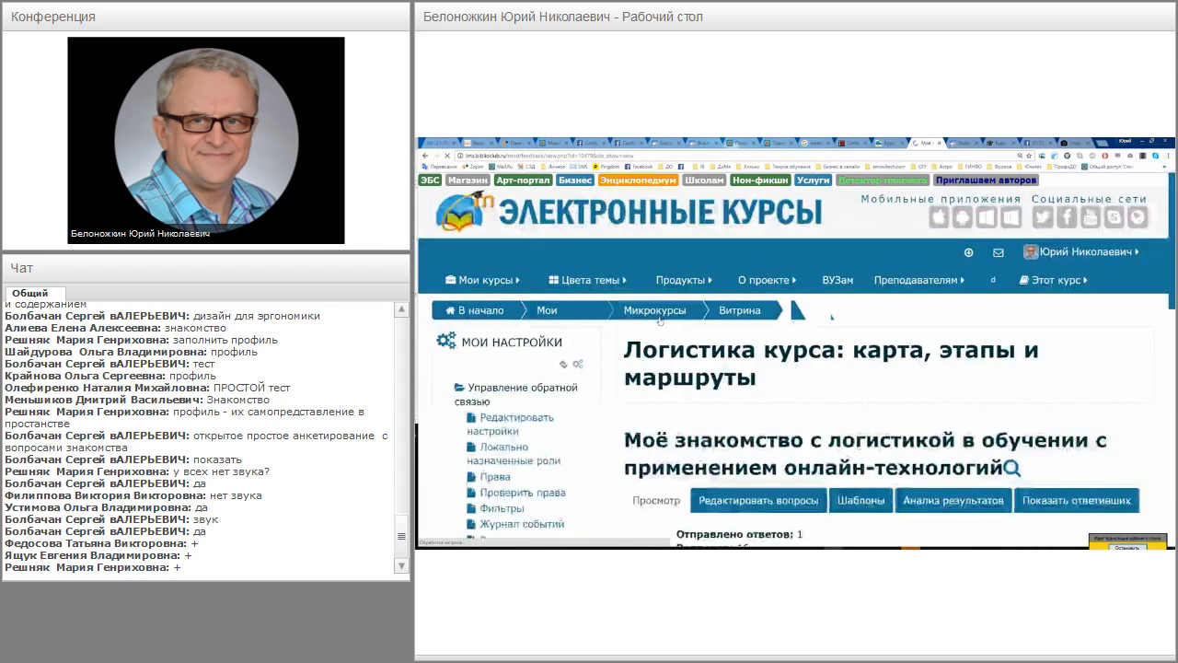
scroll(673, 343, down, 2)
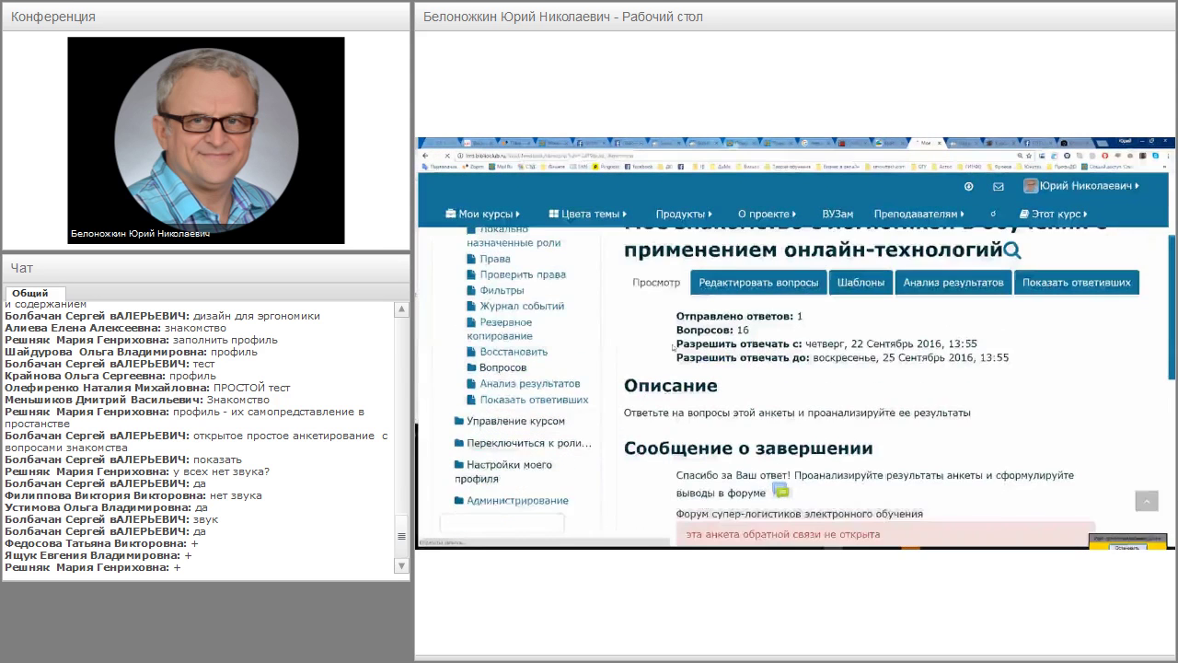
drag(627, 381, 974, 380)
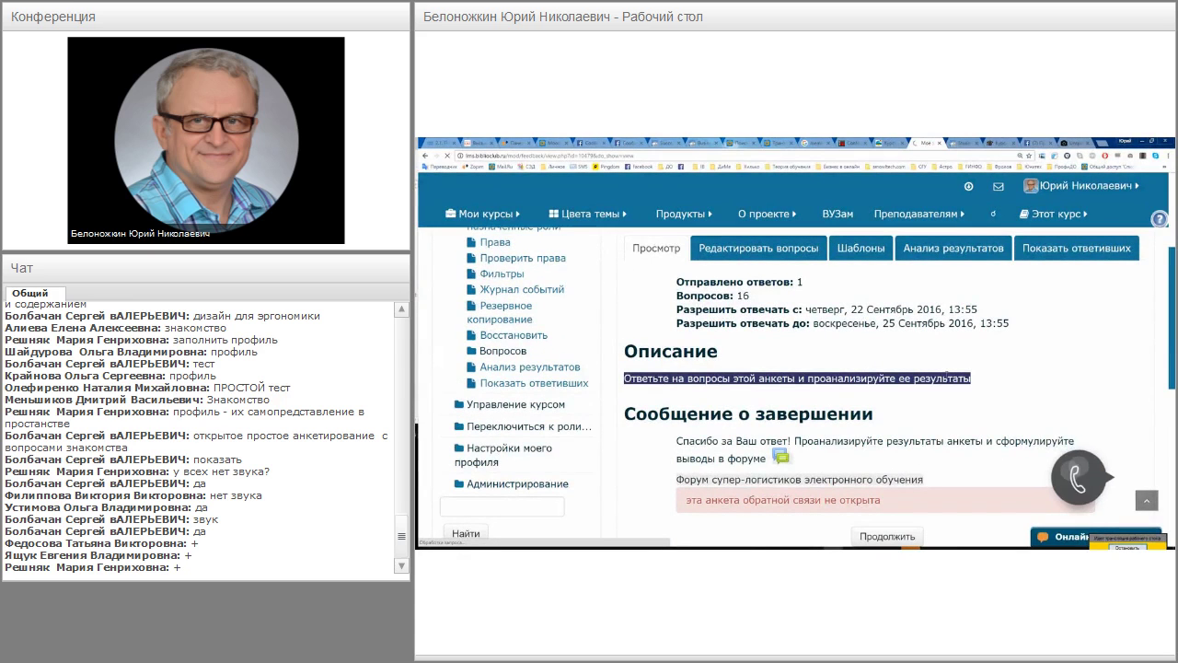
click(858, 339)
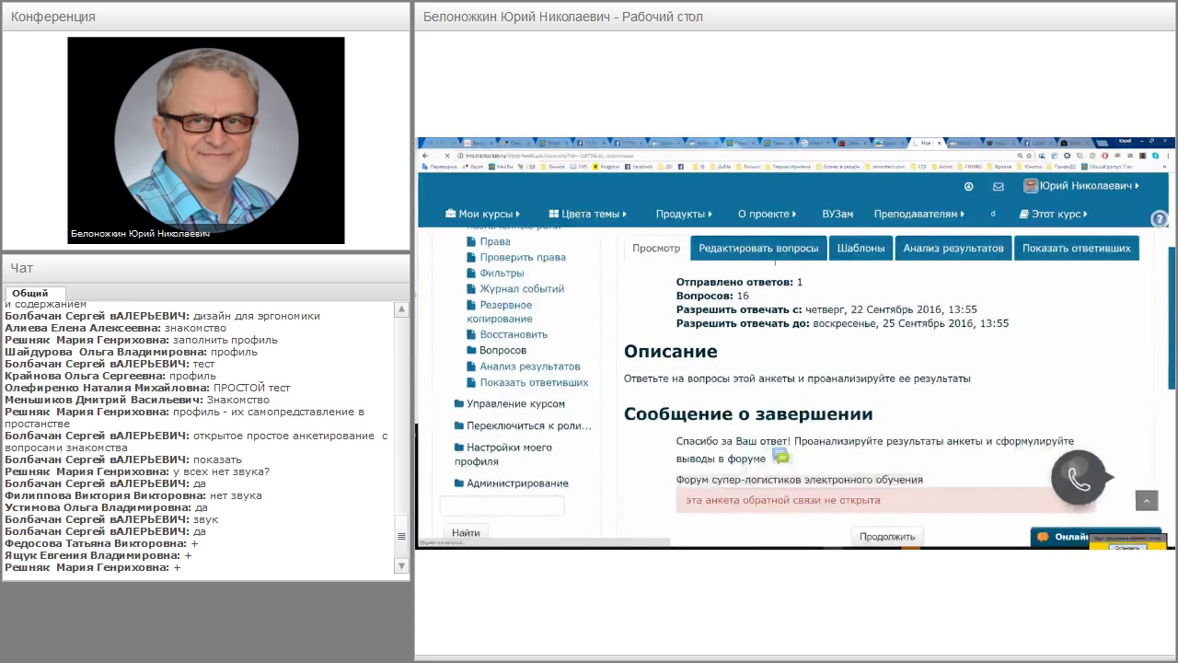
- Open the questionnaire's questions for editing and examine all of them, from position 1 to position 16
click(769, 255)
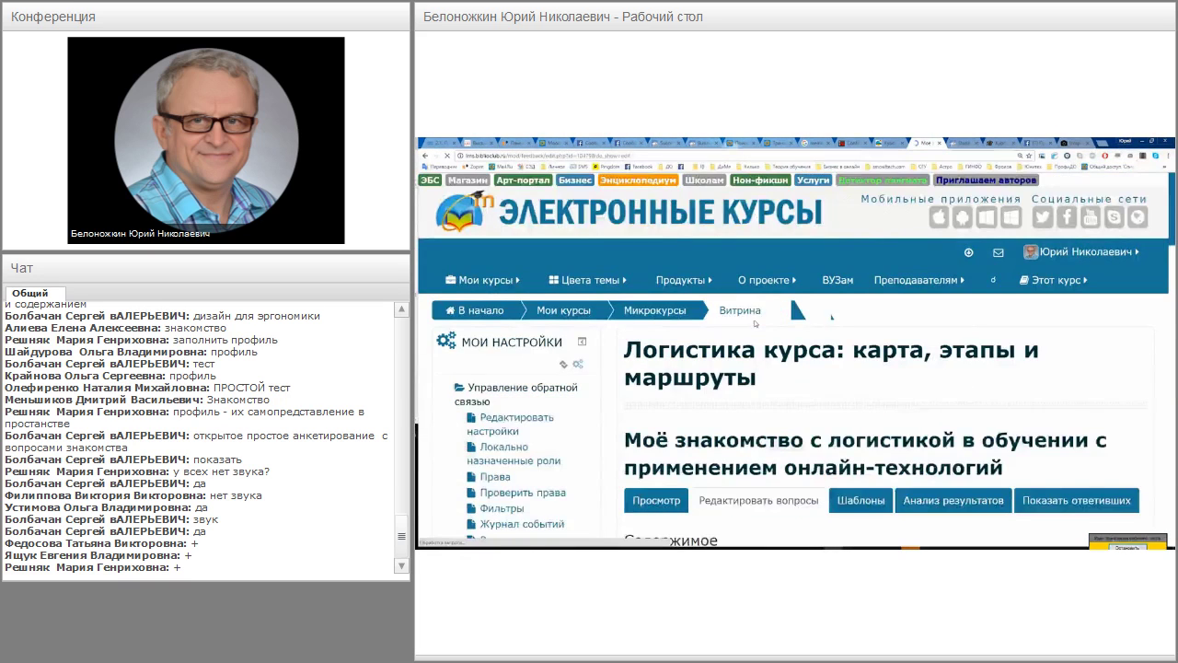
scroll(831, 317, down, 5)
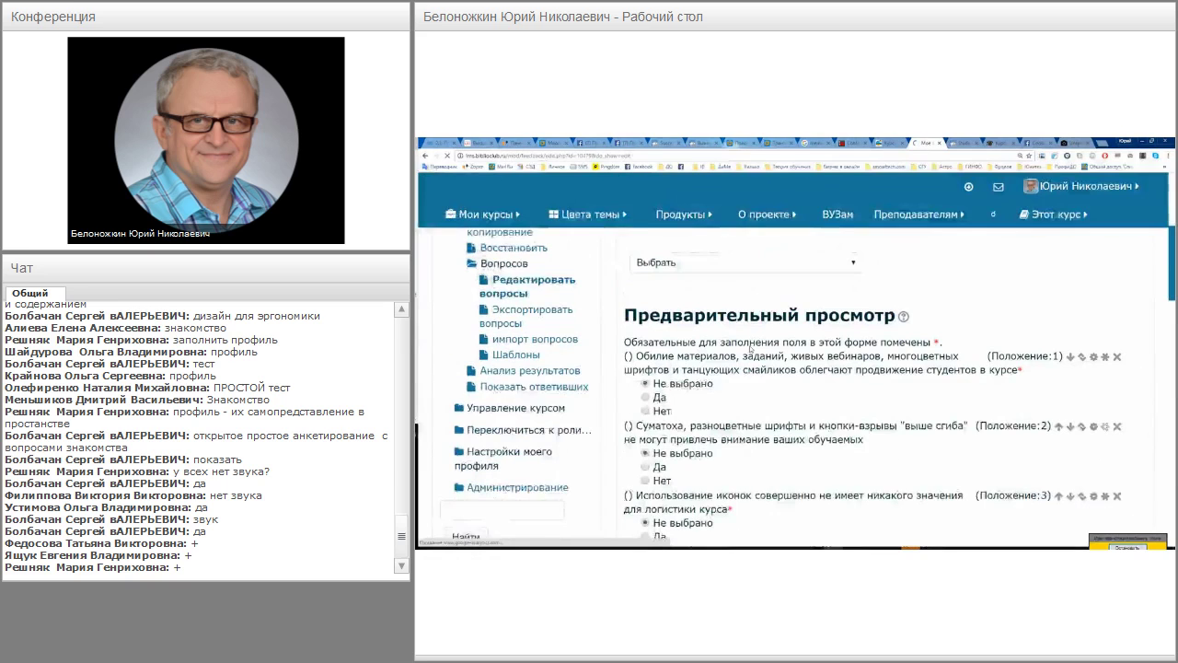
scroll(750, 348, down, 2)
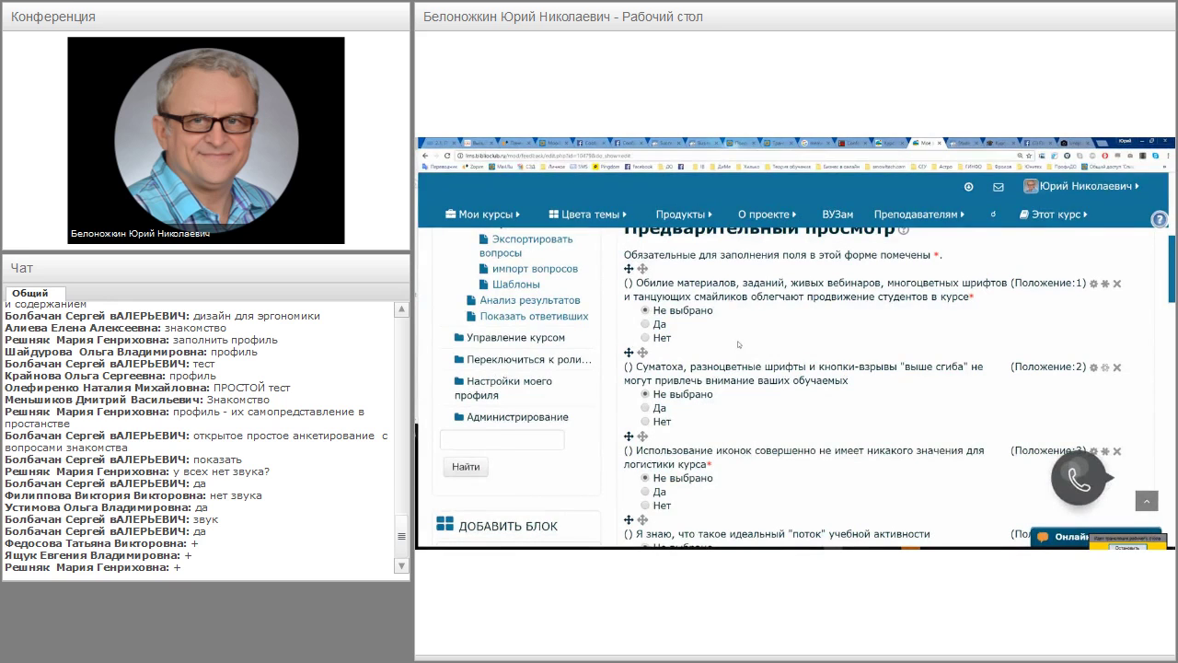
scroll(739, 345, down, 1)
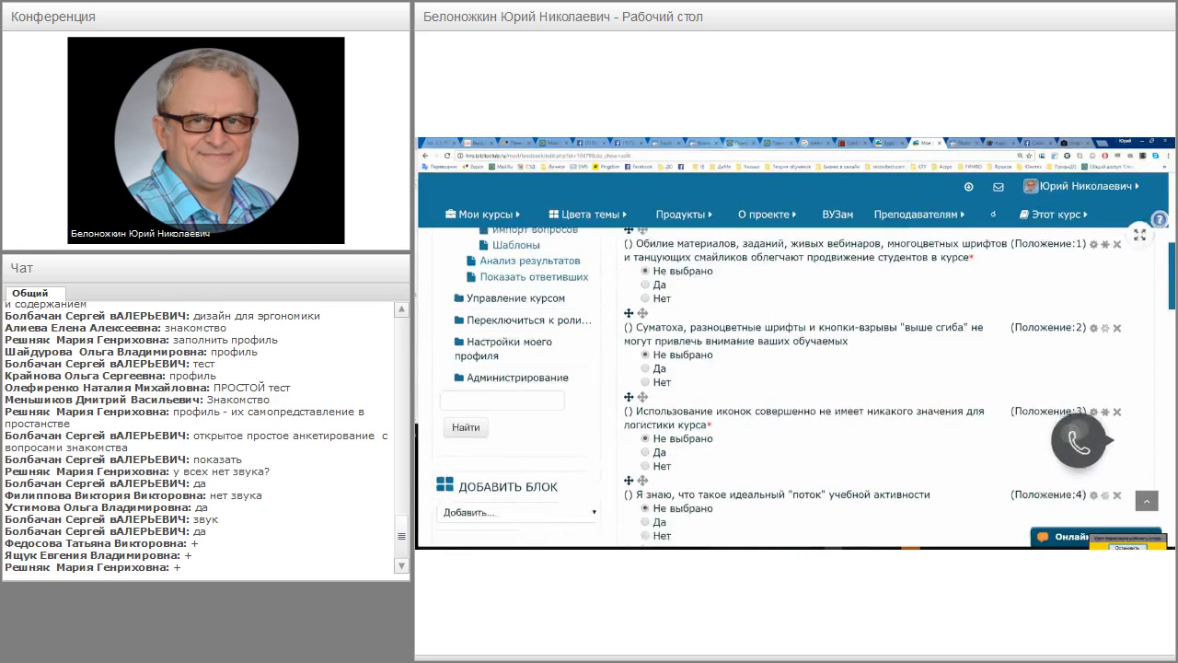
scroll(739, 344, down, 4)
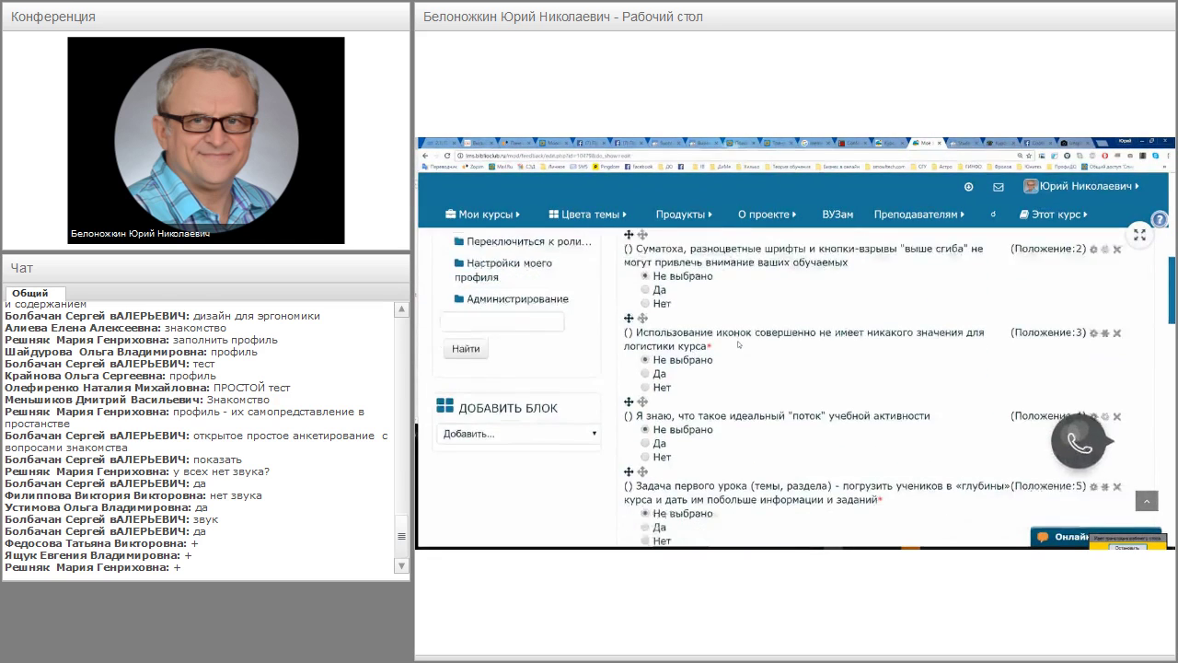
scroll(739, 343, down, 6)
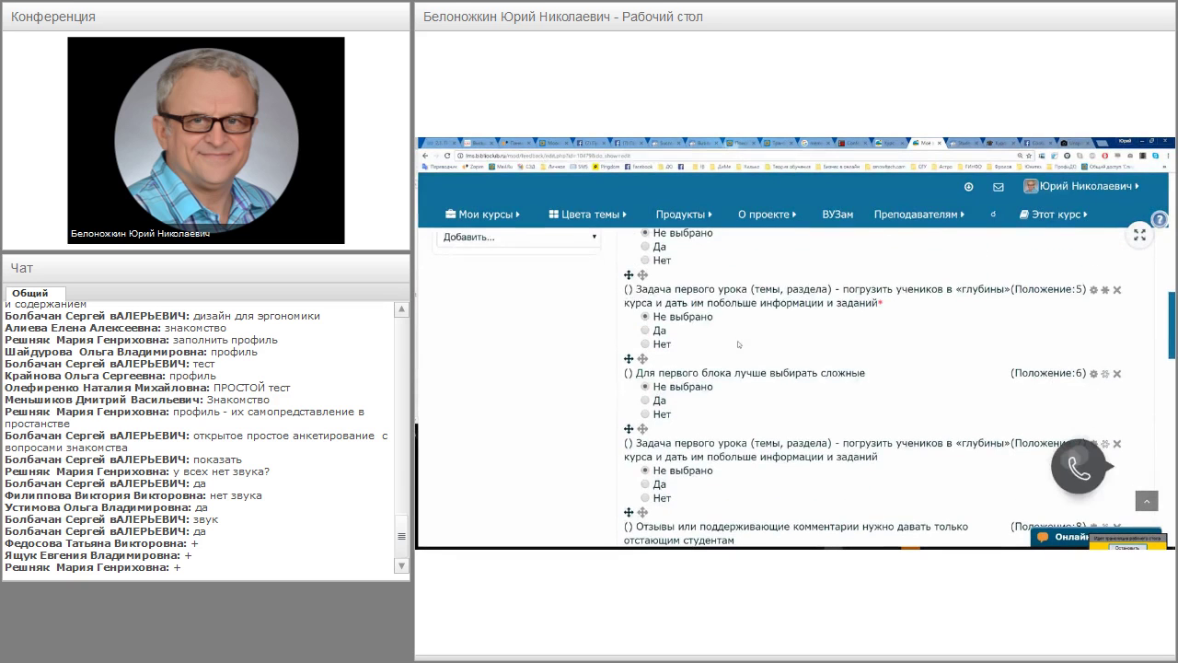
scroll(737, 341, down, 6)
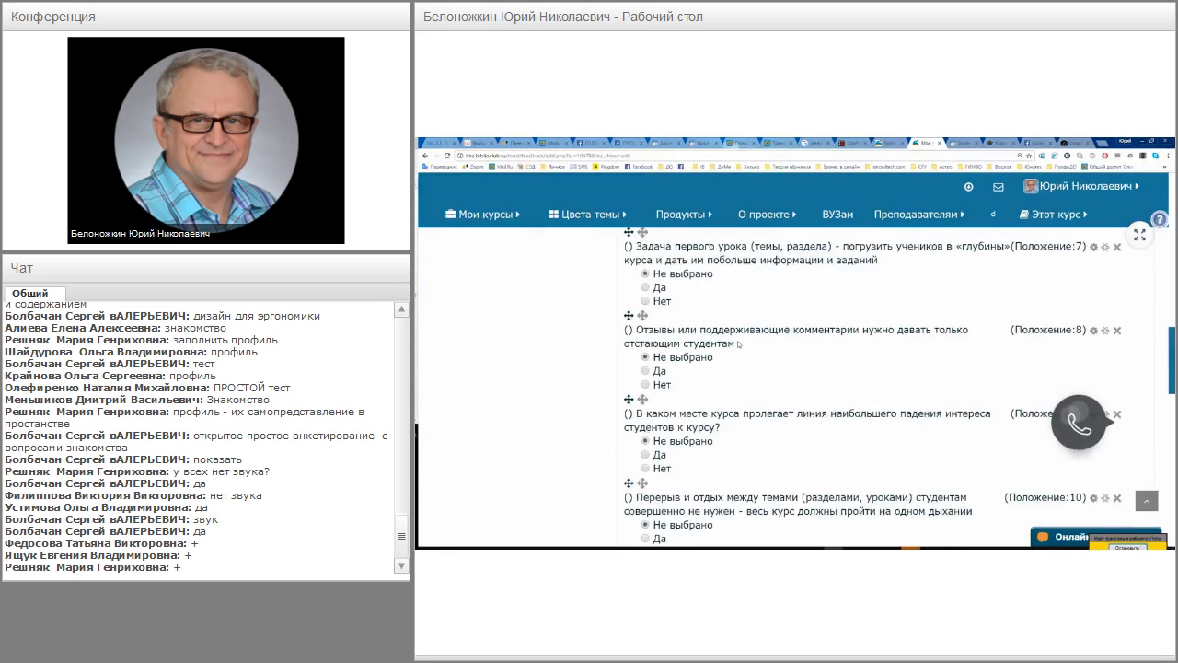
scroll(738, 341, down, 9)
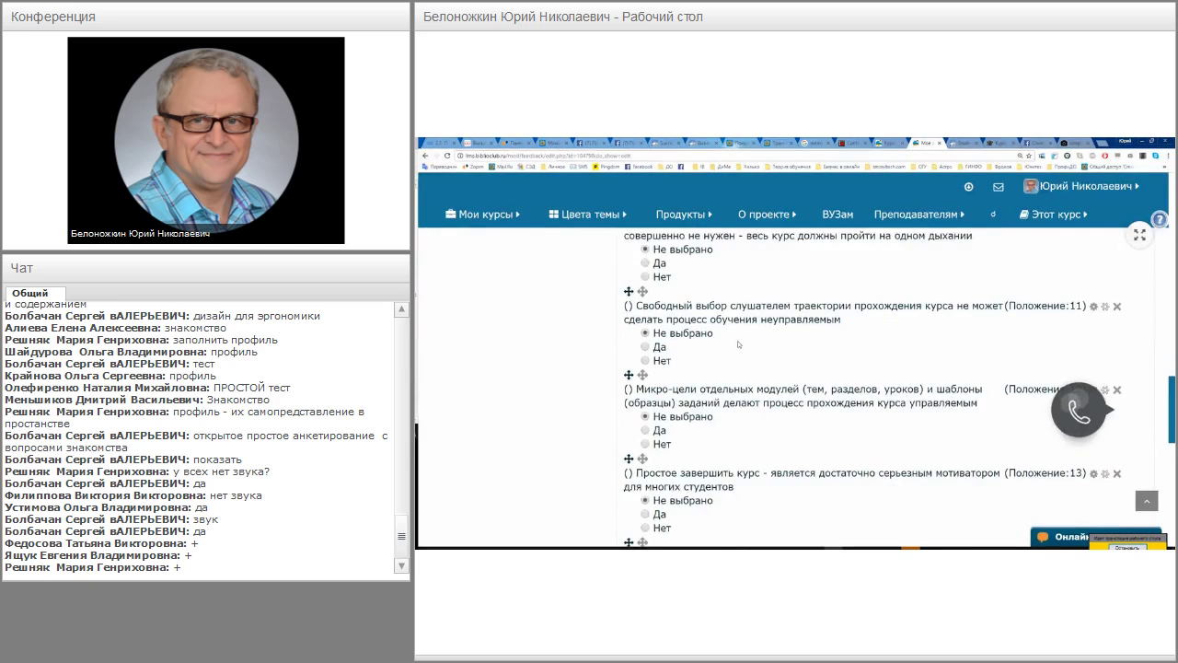
scroll(737, 341, down, 3)
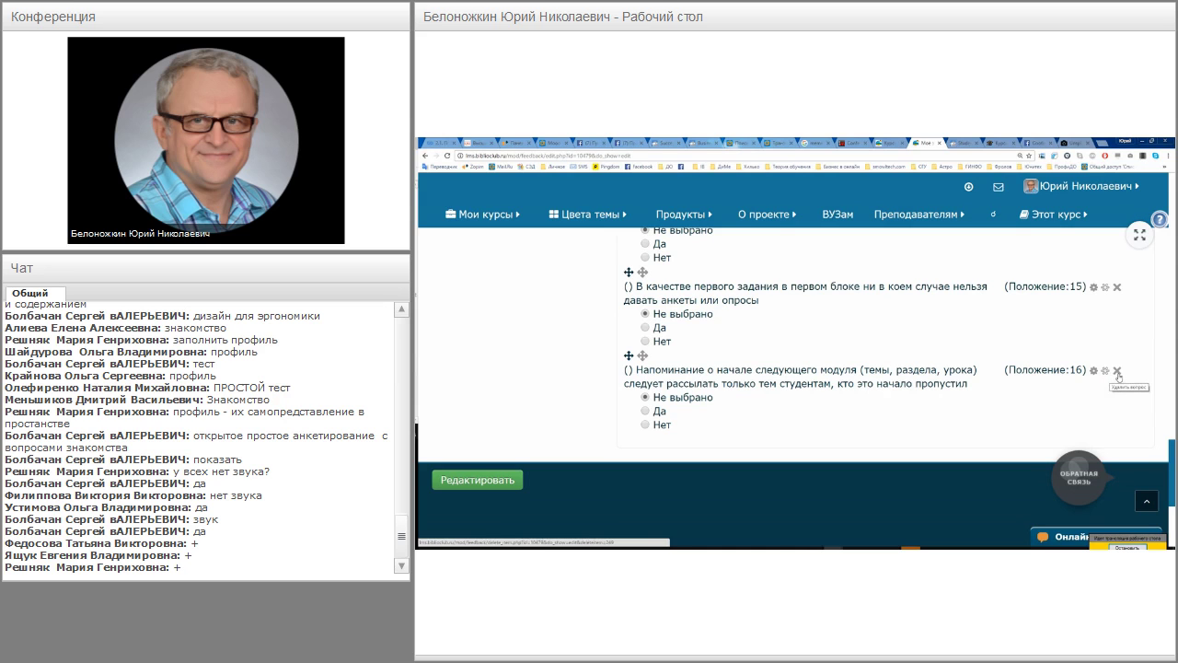
scroll(822, 371, up, 4)
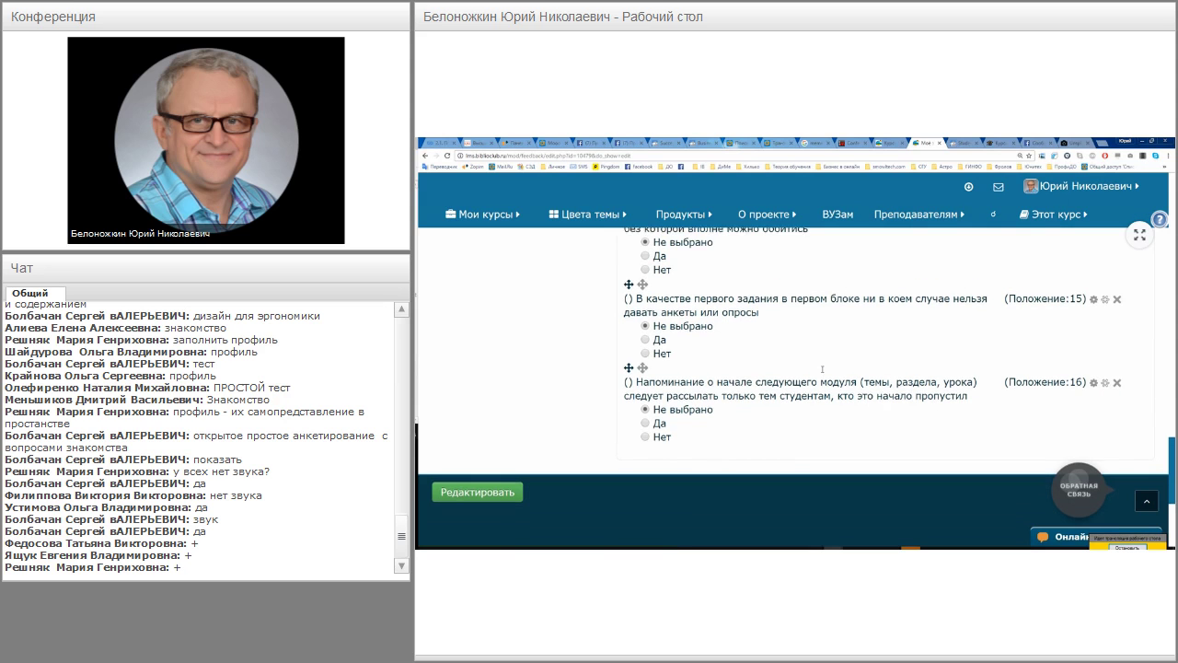
scroll(822, 371, up, 10)
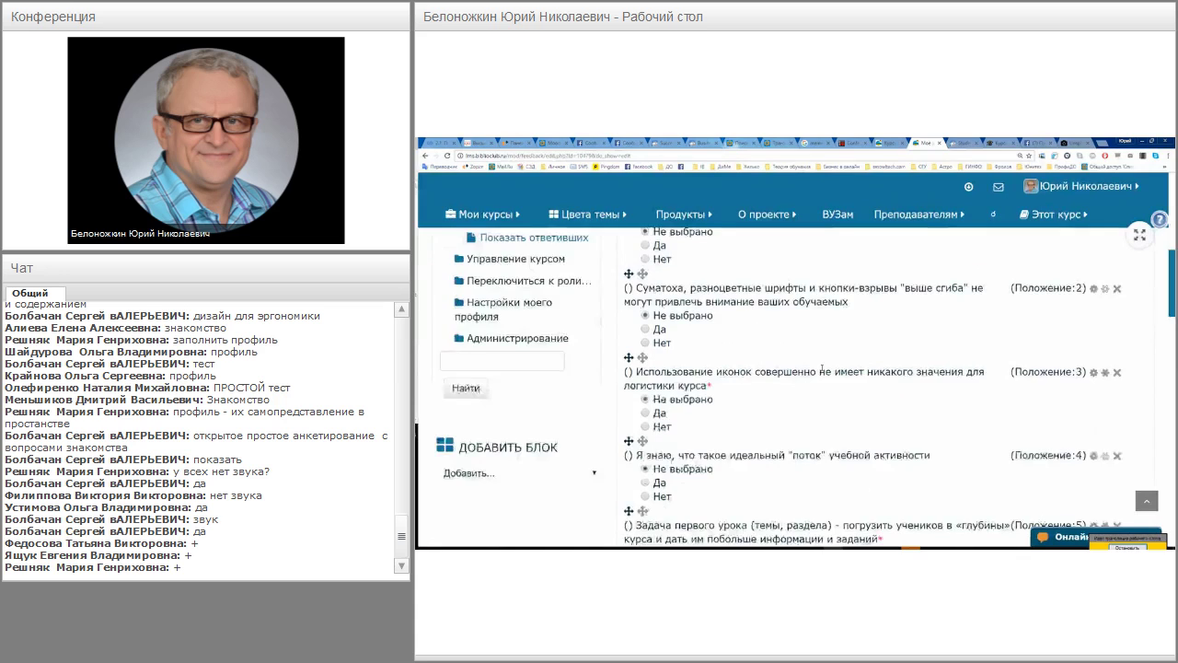
scroll(822, 369, up, 3)
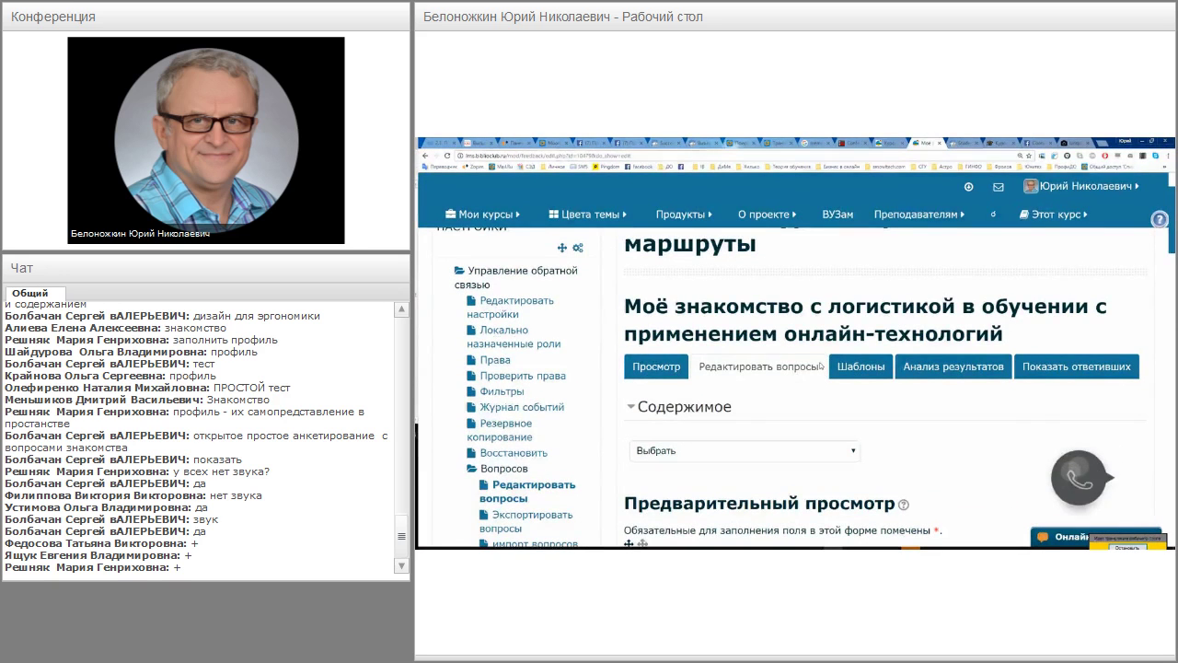
- Open the questionnaire's templates page and review the options for using a template and saving the questions as a new one
click(849, 370)
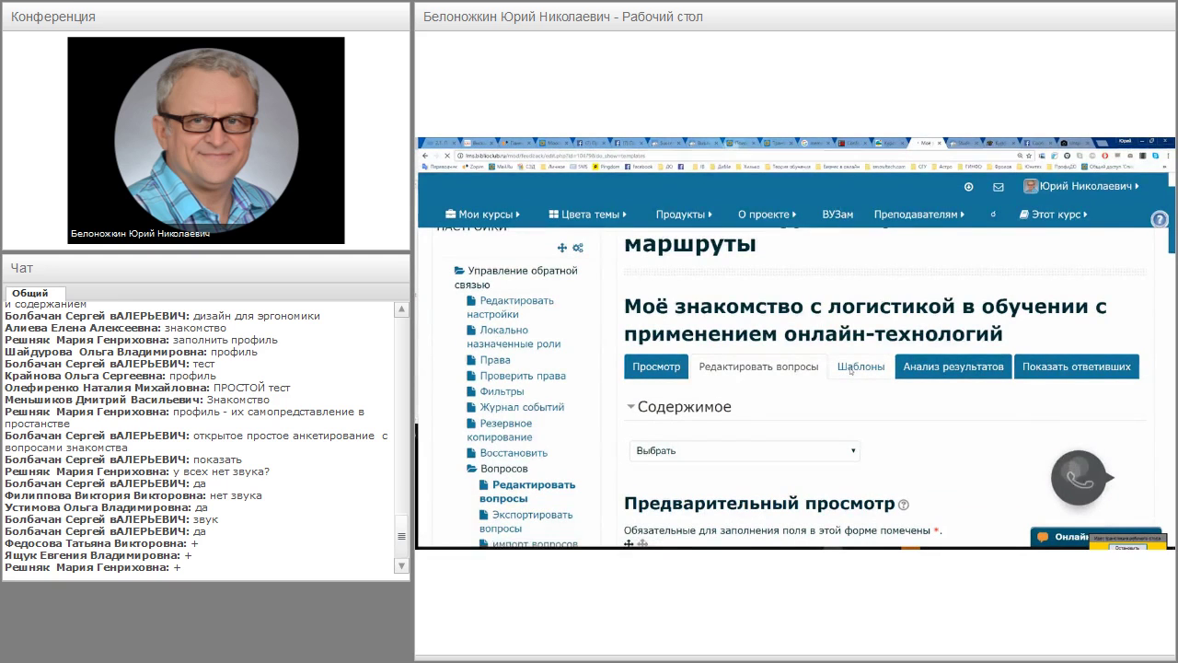
scroll(844, 373, down, 5)
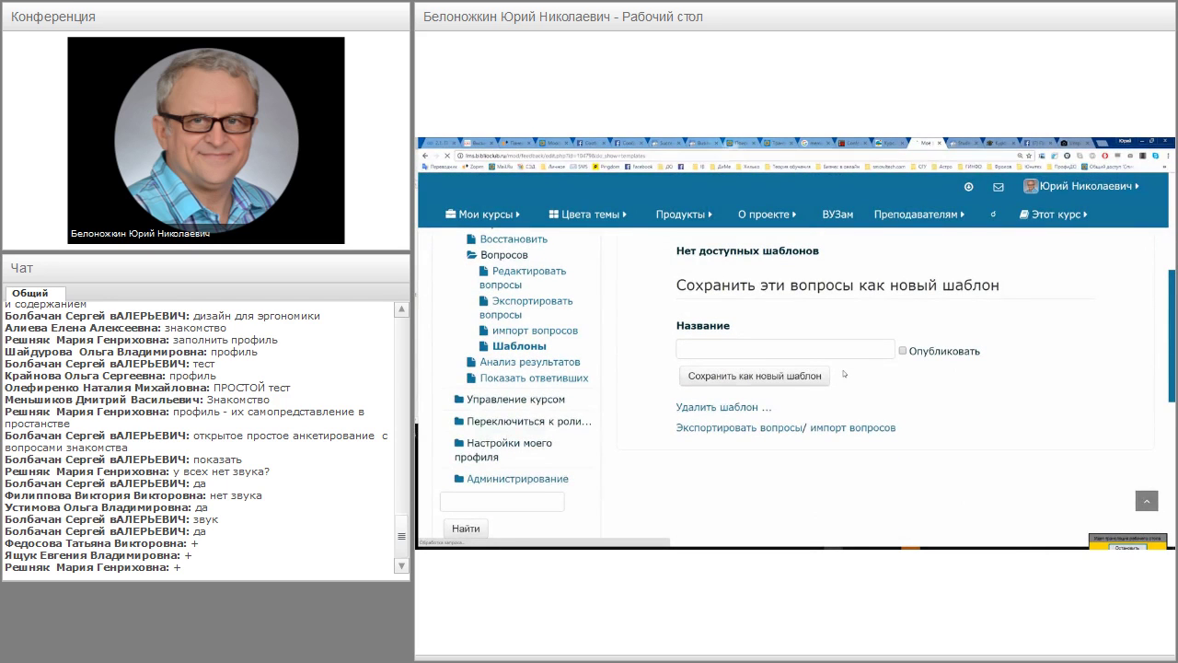
scroll(829, 341, up, 2)
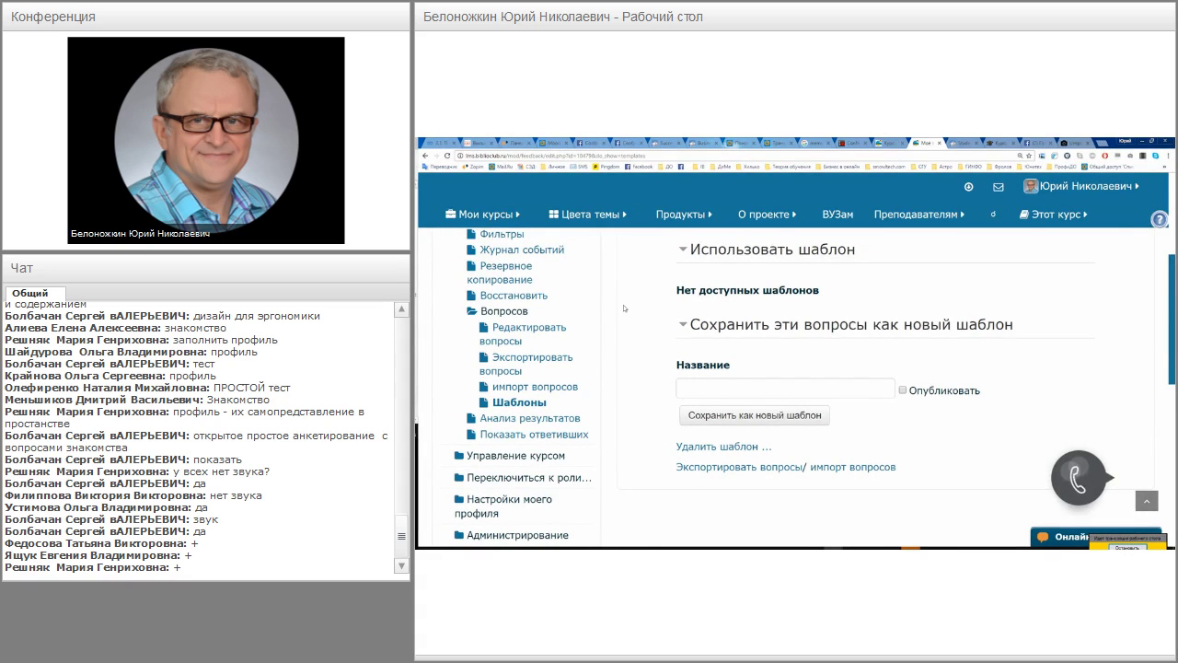
scroll(624, 309, up, 3)
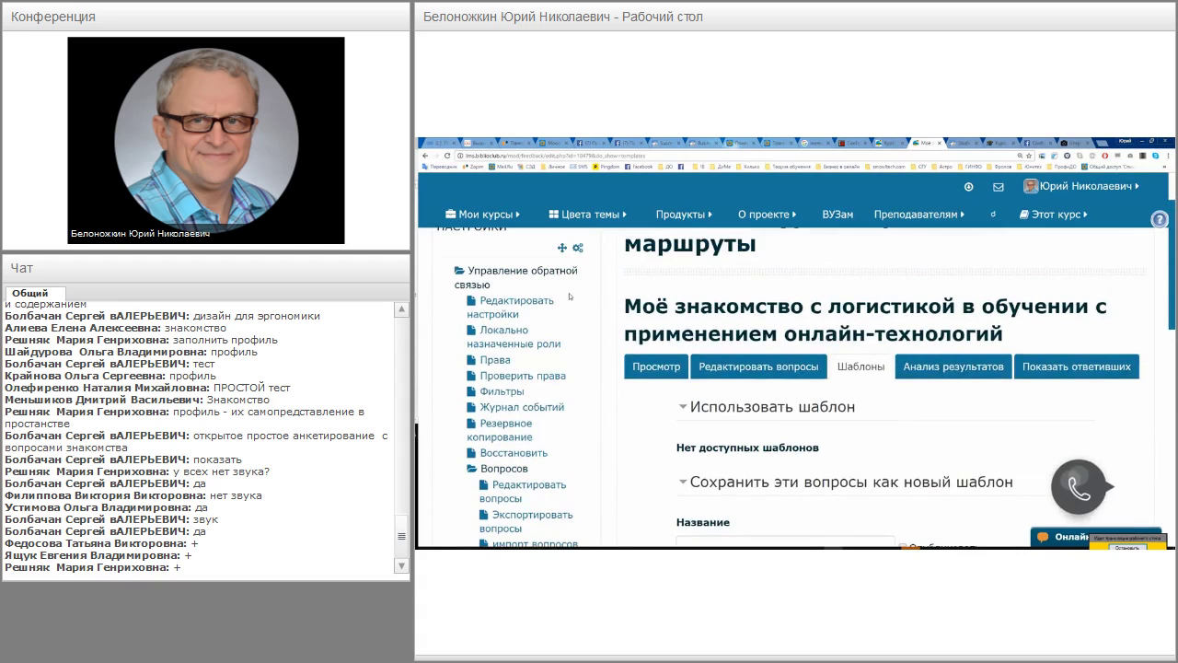
- Open the feedback questionnaire's settings for editing and look through the collapsed sections
click(534, 305)
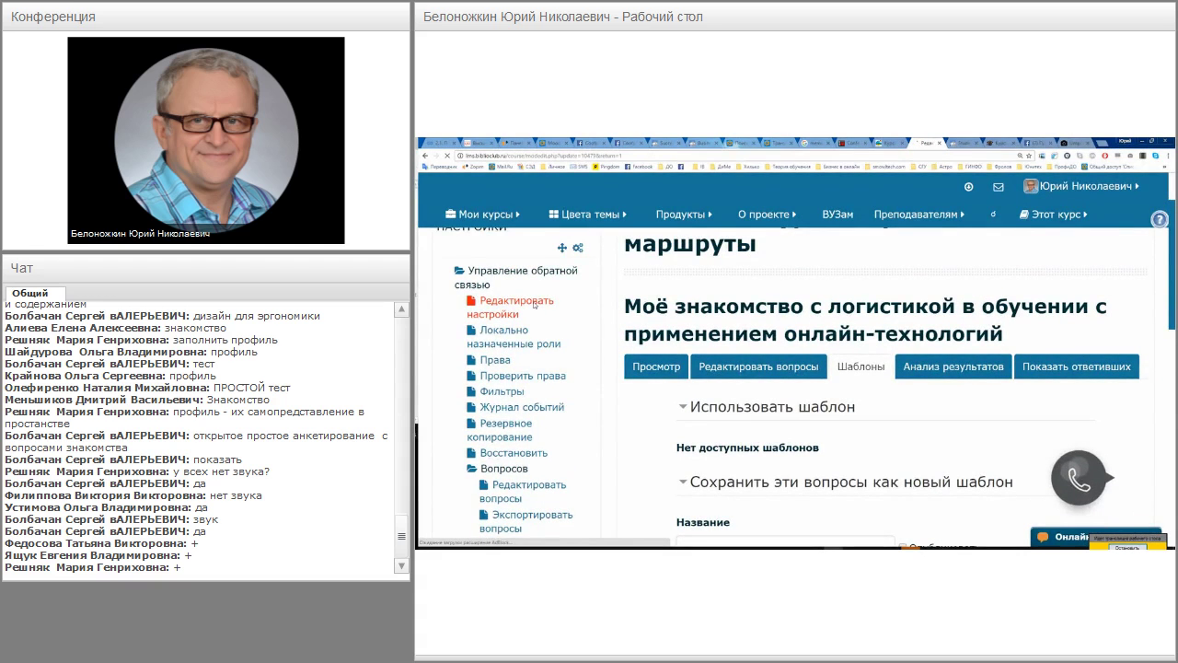
scroll(663, 308, down, 10)
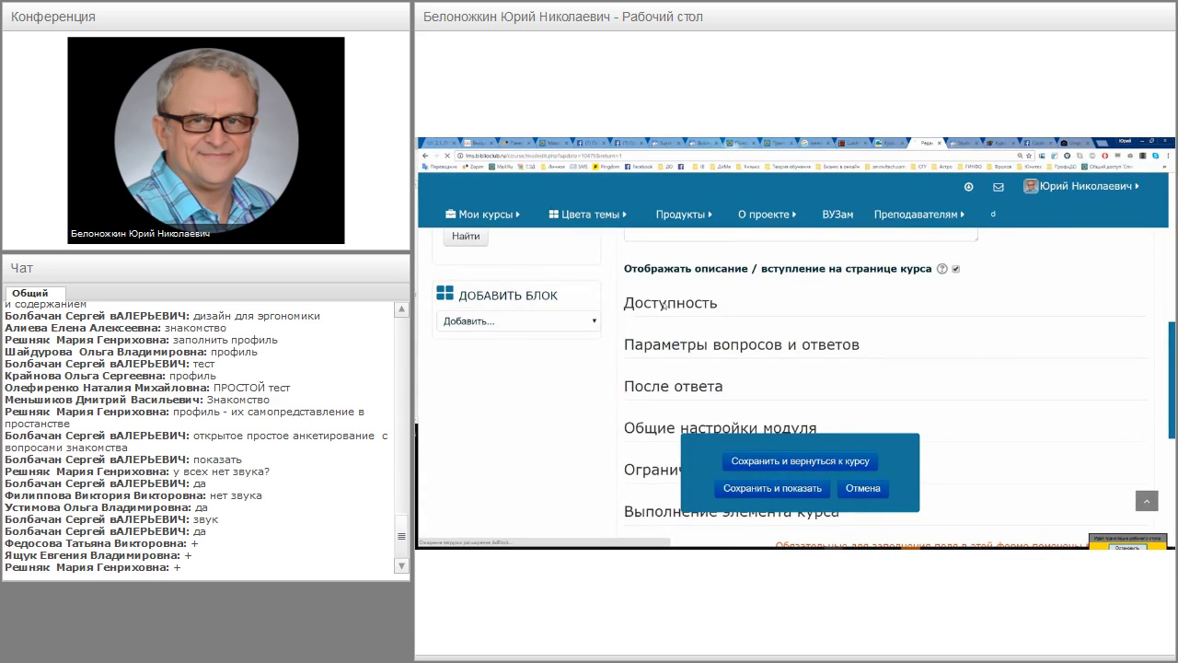
scroll(828, 309, down, 1)
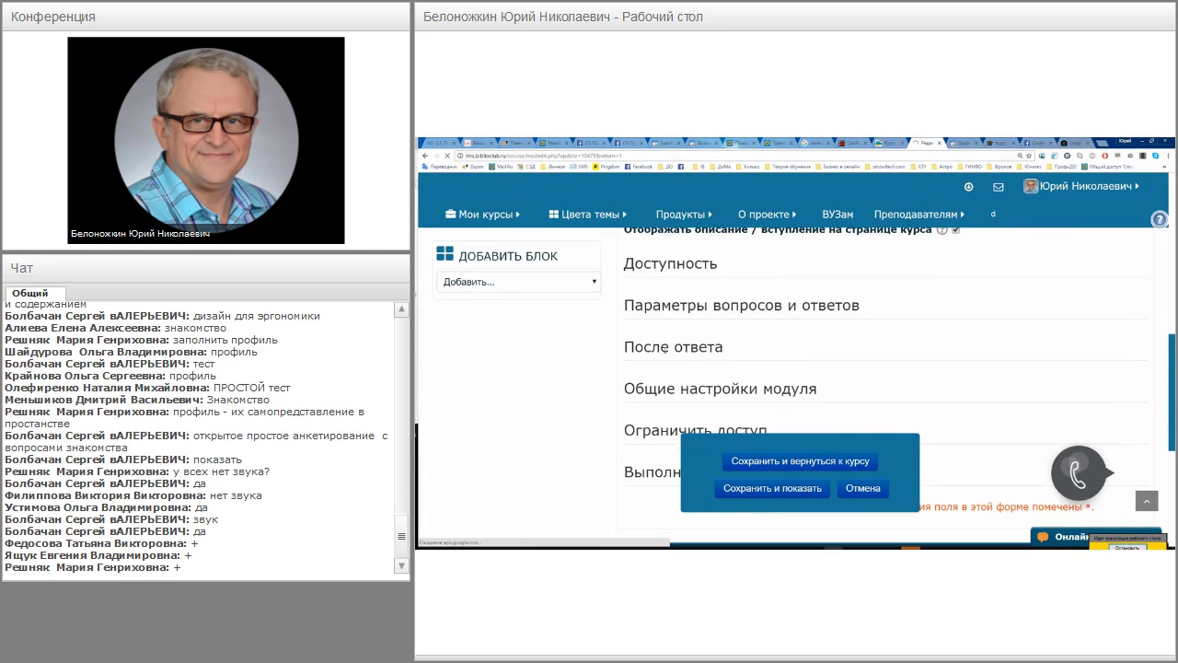
scroll(665, 352, down, 2)
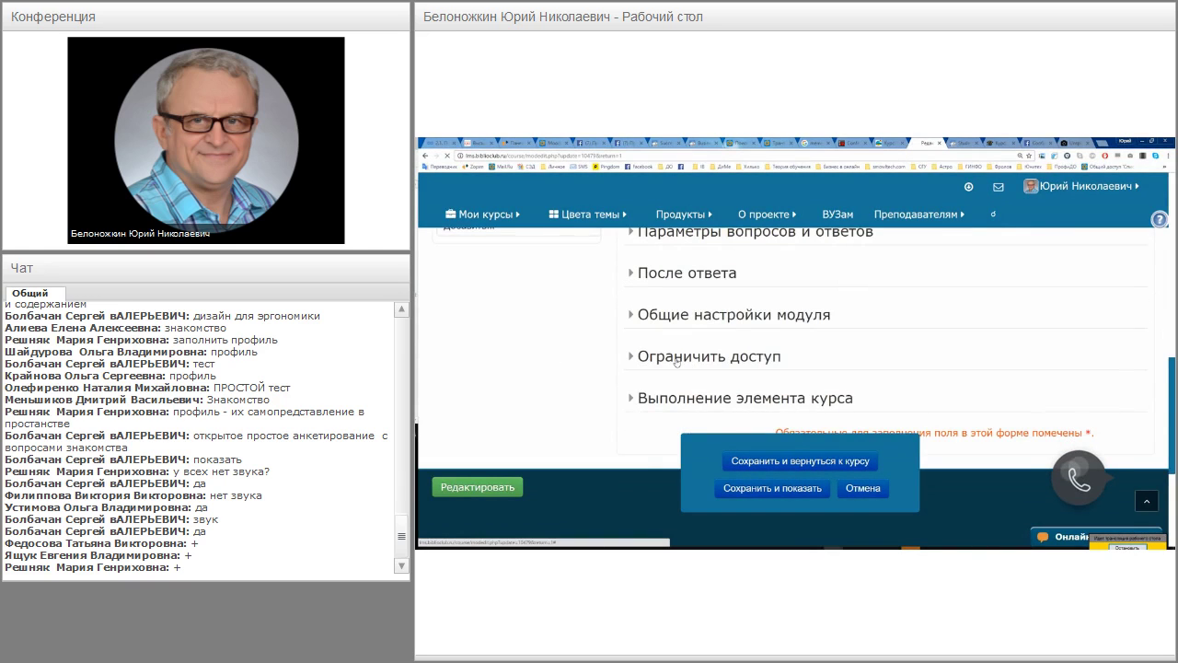
scroll(677, 361, up, 2)
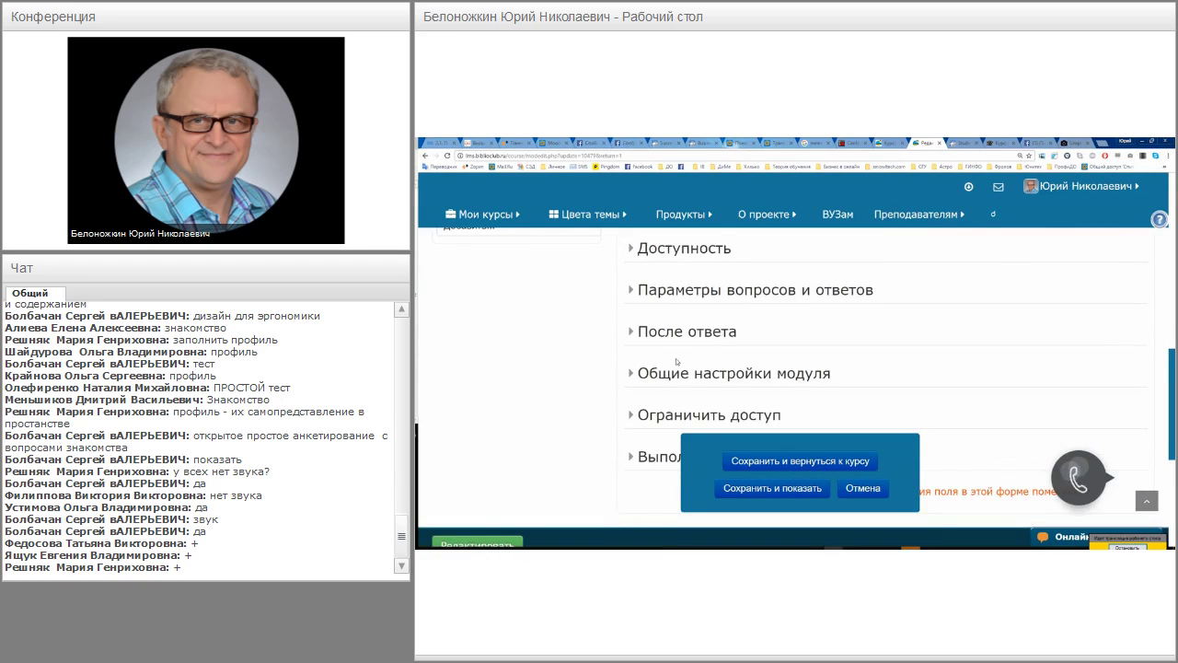
- Expand «Ограничить доступ» to examine the questionnaire's access restrictions, and collapse the section again
click(650, 416)
scroll(650, 416, down, 5)
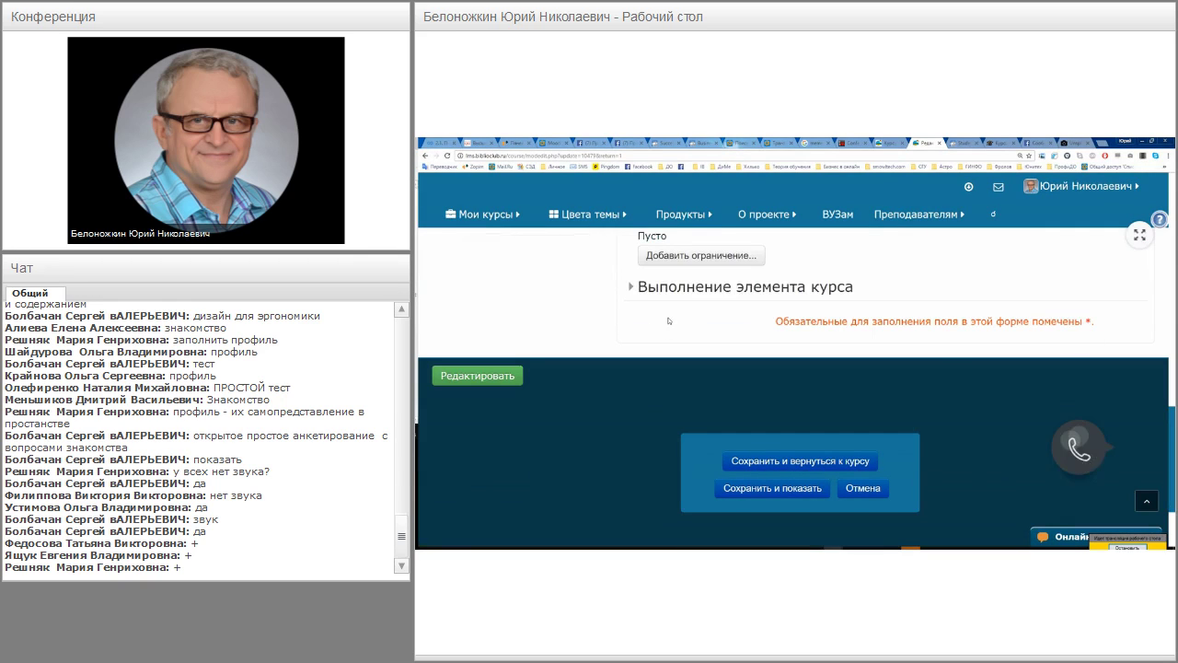
scroll(943, 356, up, 3)
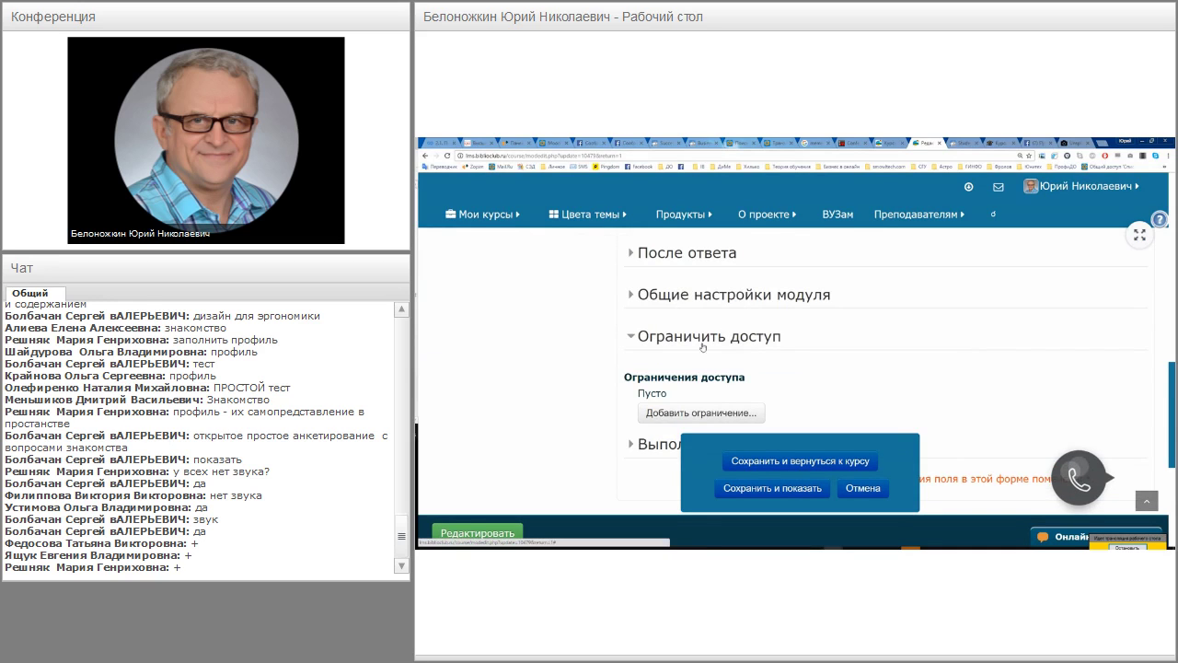
click(702, 337)
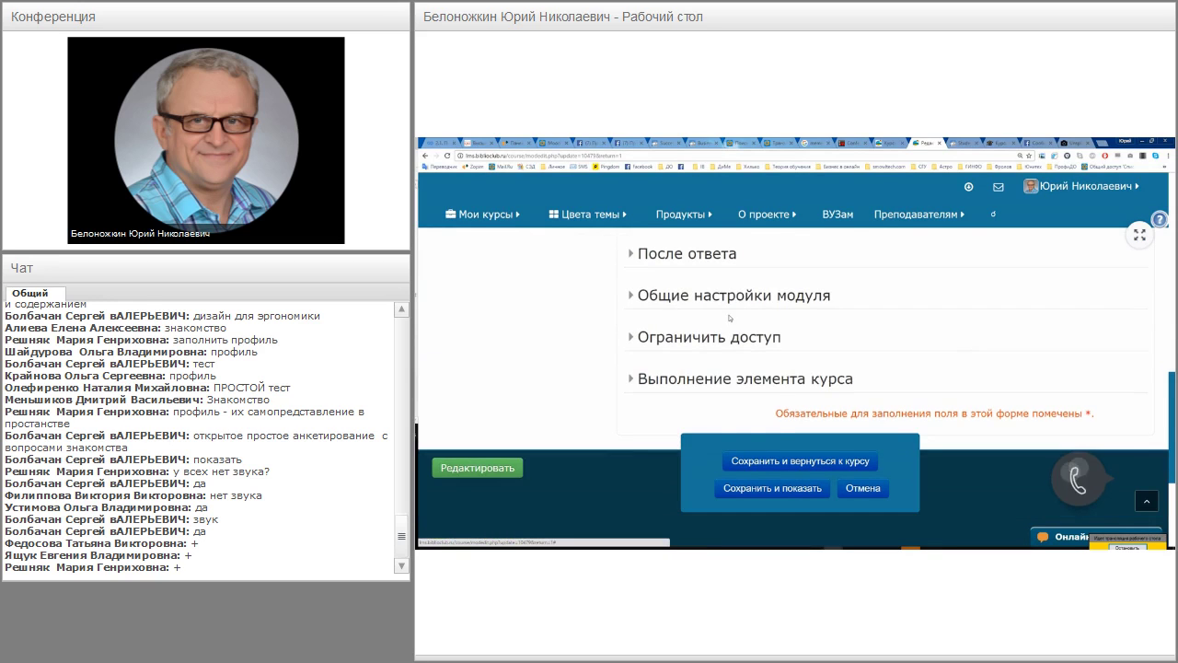
- Under «Доступность», disable the «Разрешить отвечать до» deadline, and save and display the questionnaire
scroll(705, 333, up, 5)
scroll(712, 330, down, 1)
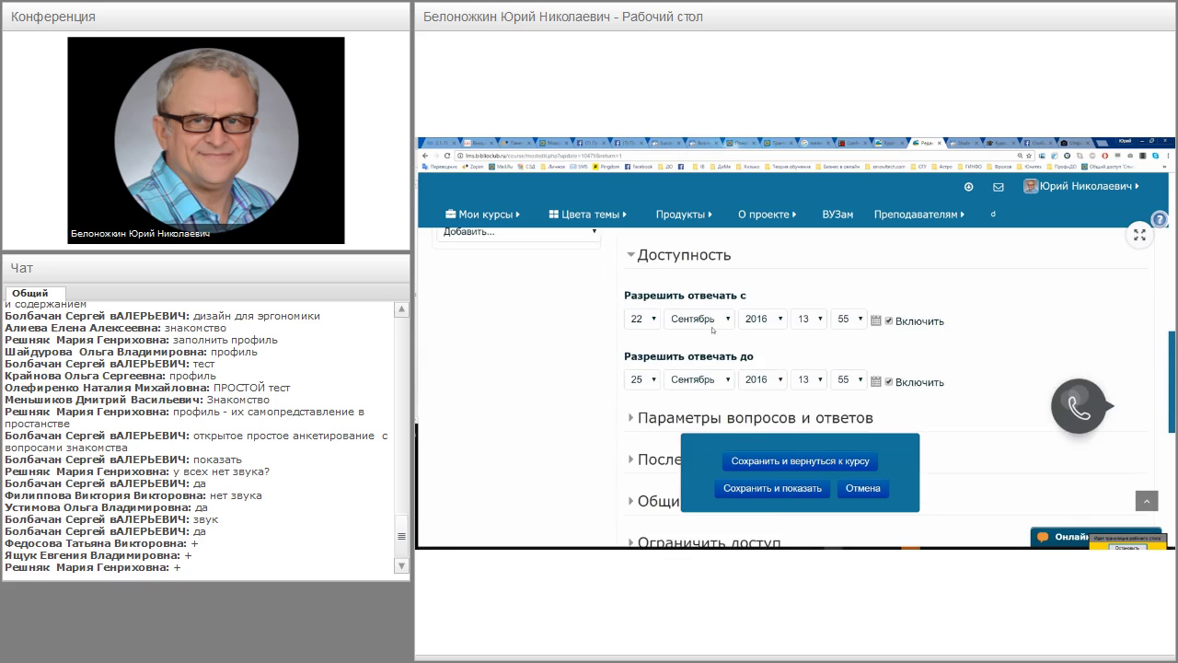
click(889, 377)
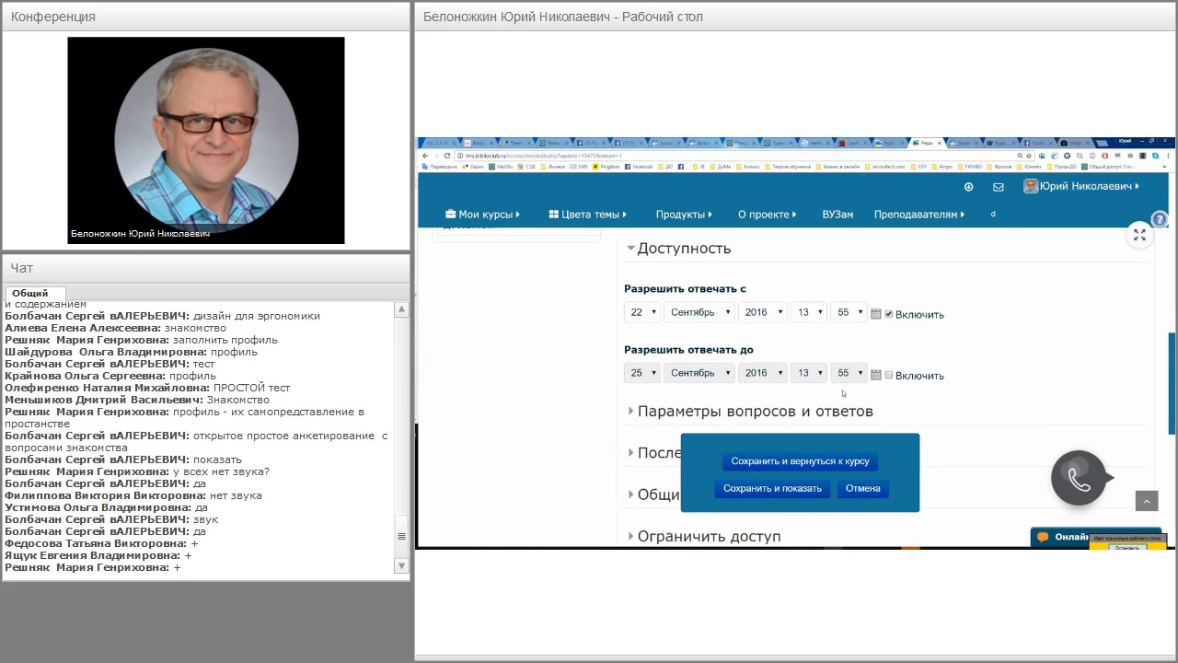
click(787, 489)
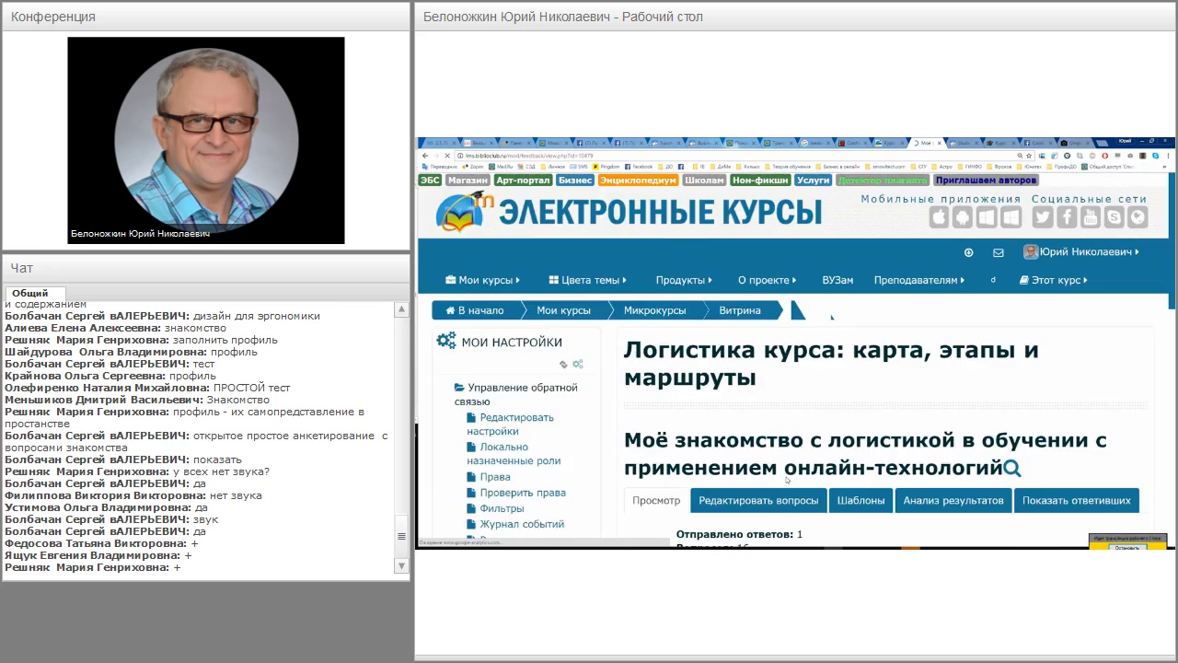
scroll(793, 453, down, 4)
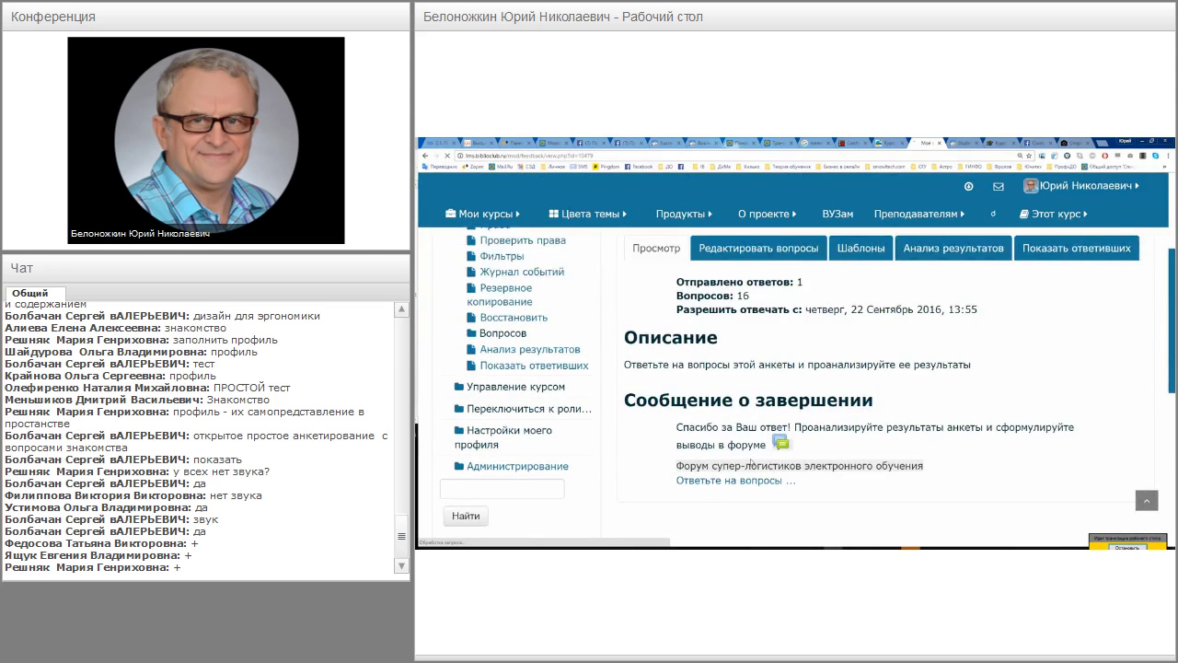
- Open the questionnaire's answer form through «Ответьте на вопросы …» below the completion message
scroll(750, 464, down, 2)
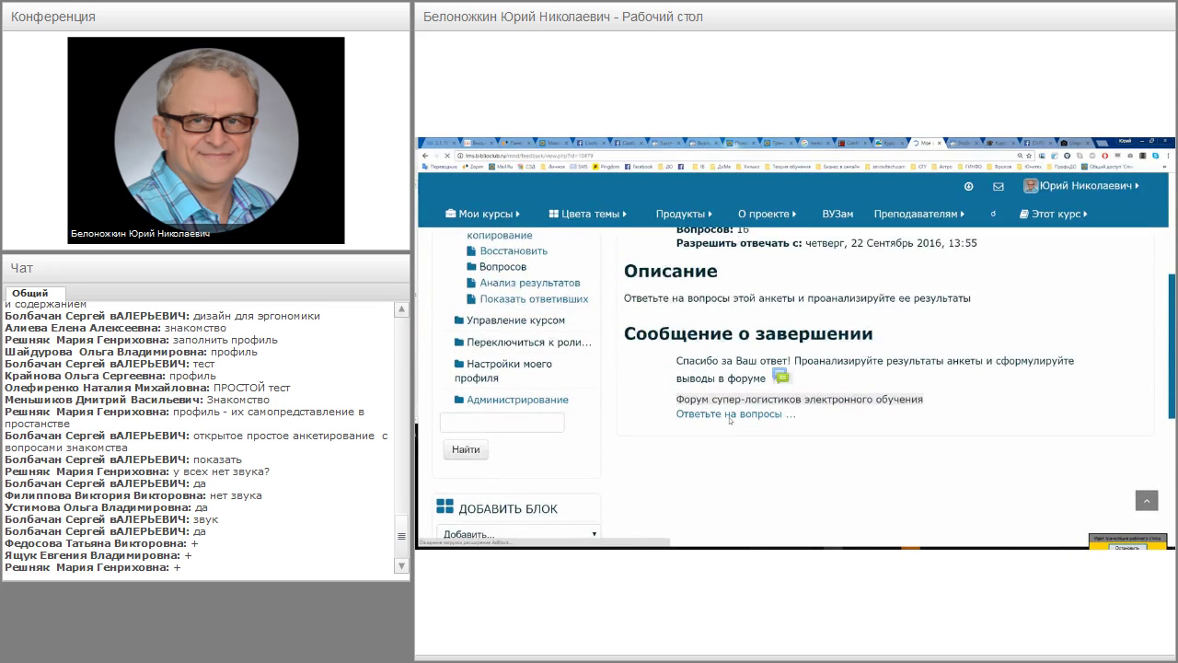
scroll(728, 417, down, 1)
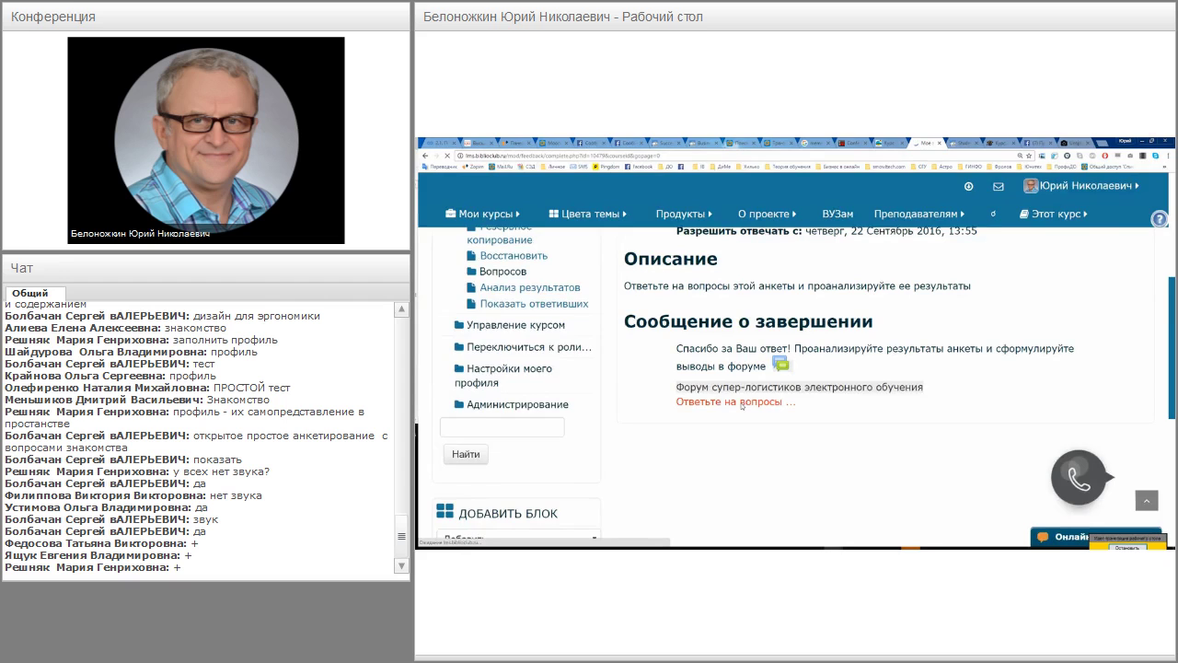
scroll(751, 397, down, 2)
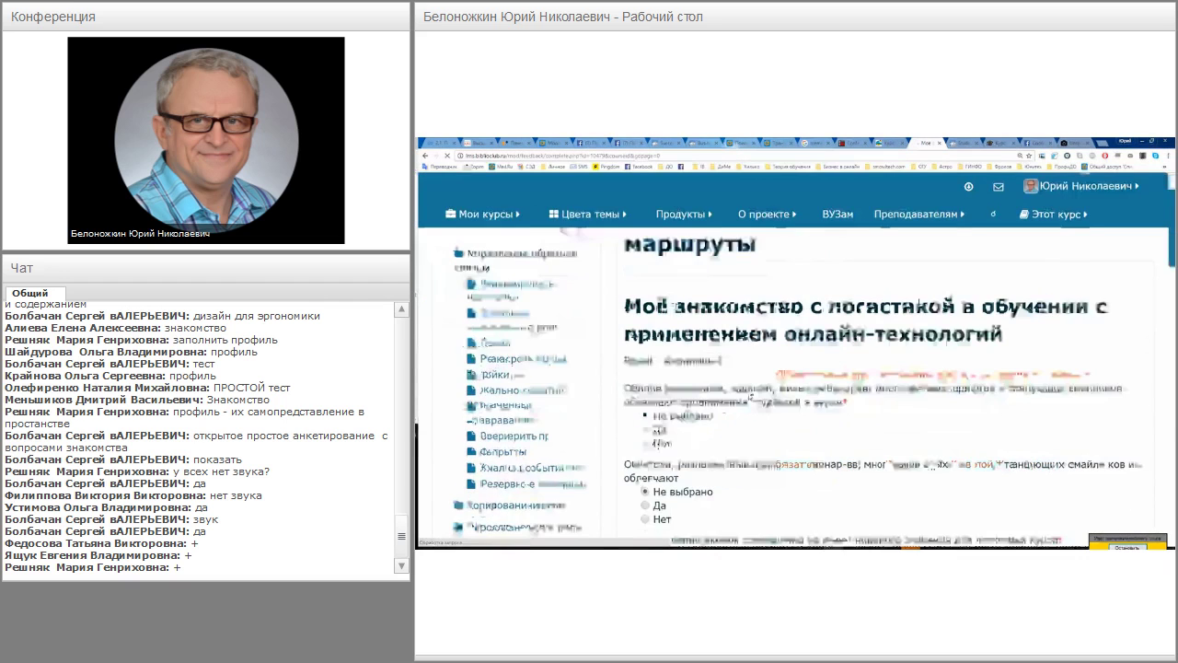
- Answer «Да» to the first three questions of the questionnaire, and highlight the «Анонимный» mode above them
scroll(764, 379, down, 1)
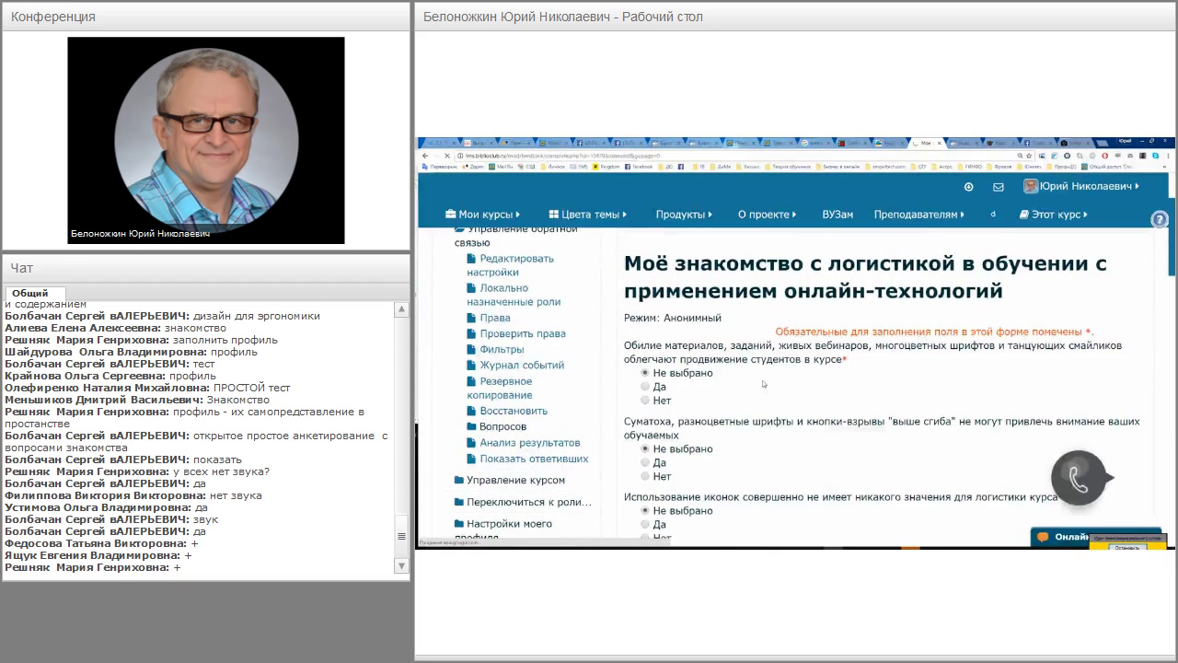
scroll(764, 384, down, 1)
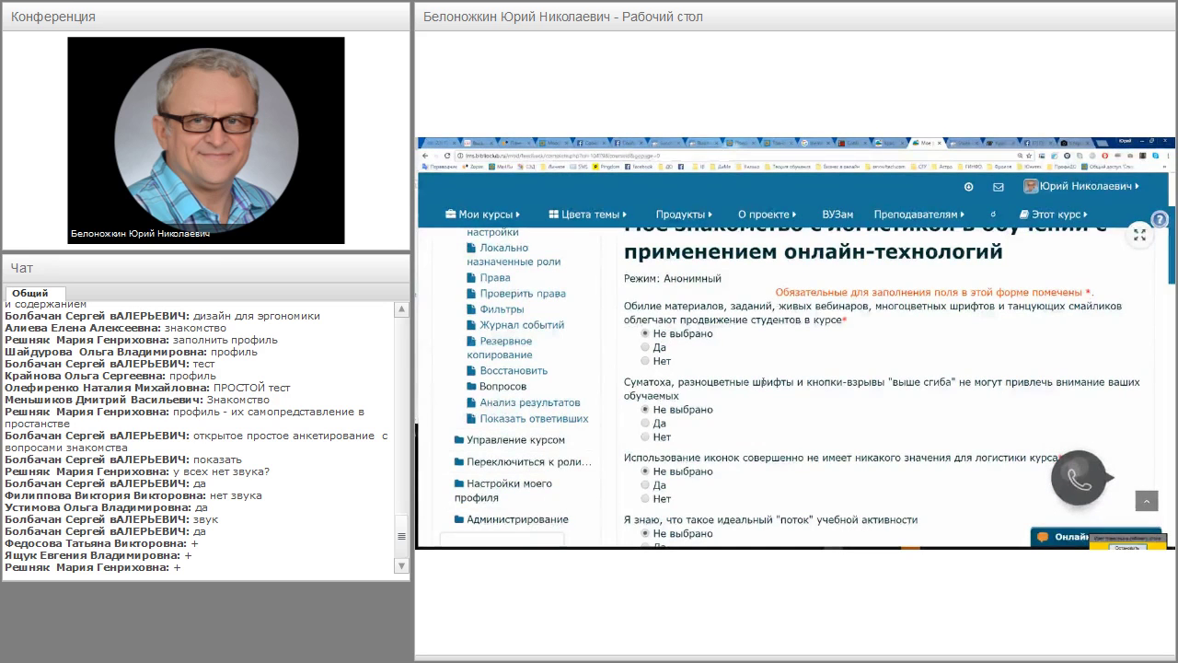
scroll(754, 357, down, 1)
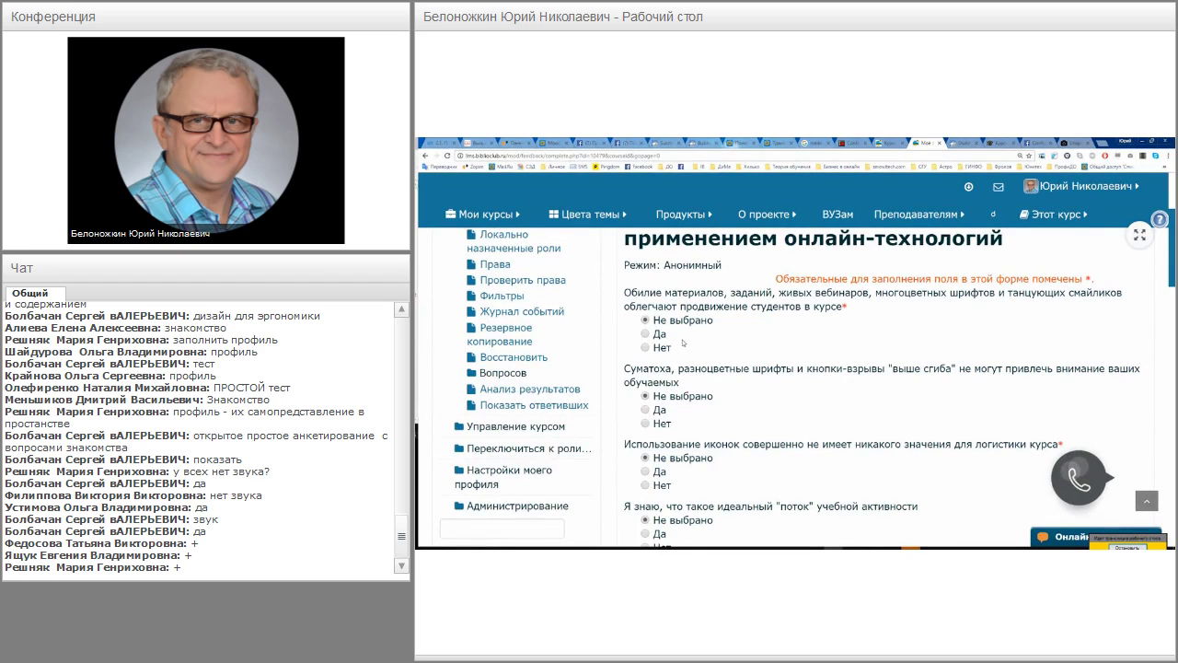
scroll(685, 357, down, 2)
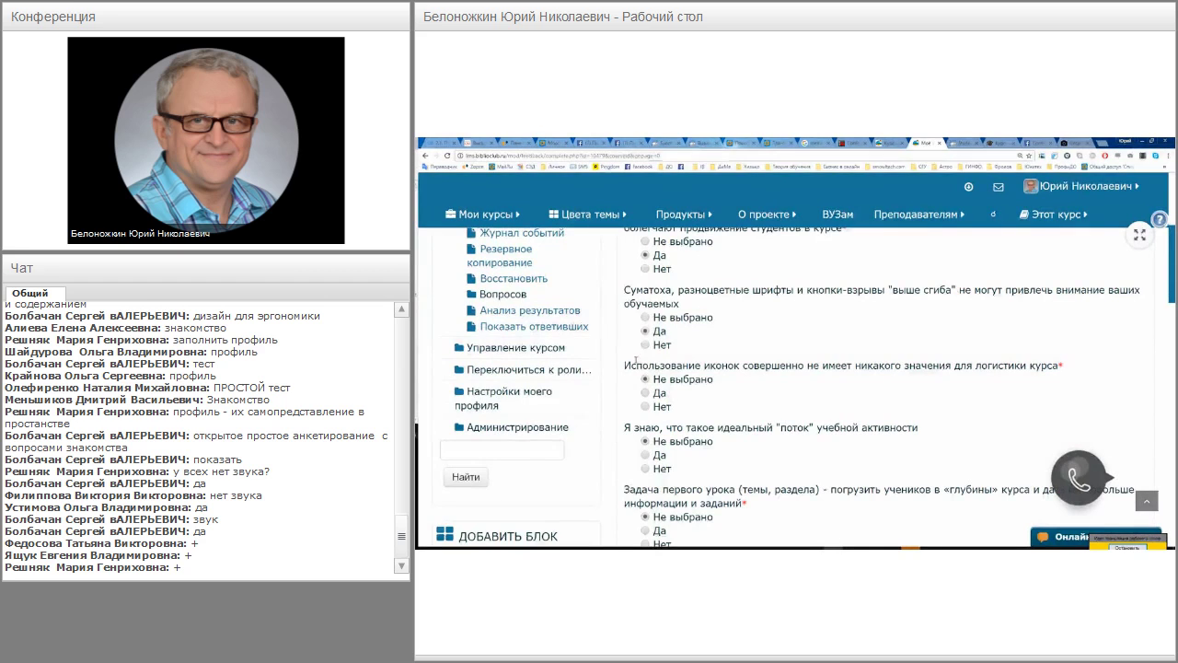
scroll(646, 393, down, 1)
click(645, 416)
scroll(726, 378, up, 4)
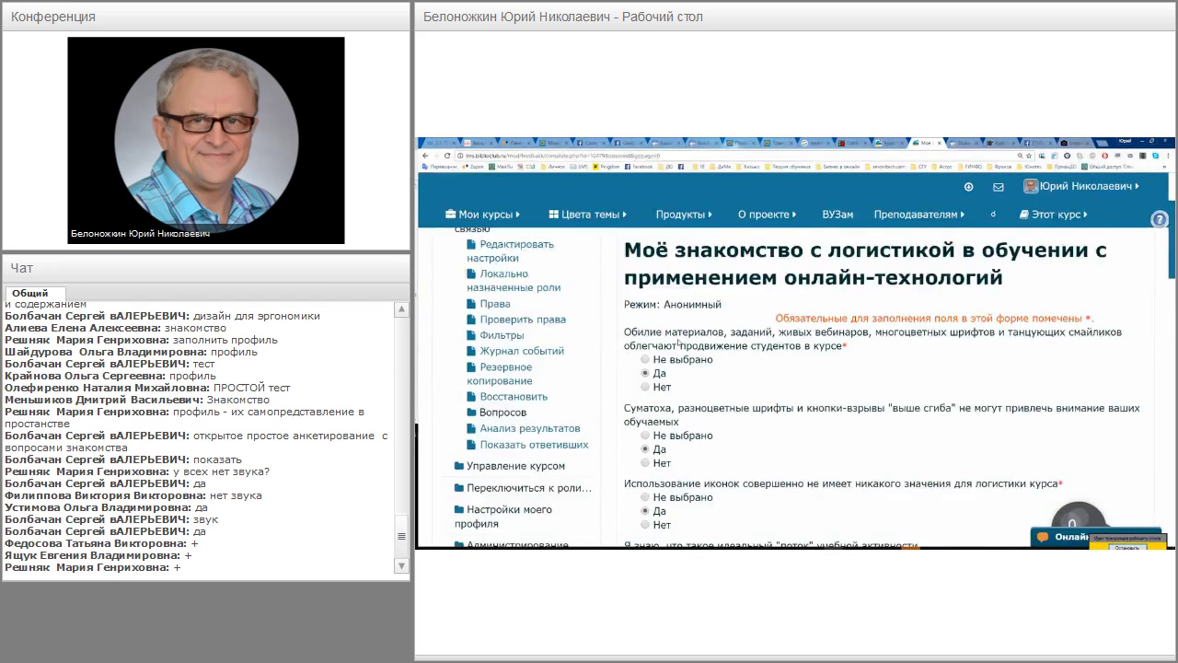
double_click(693, 304)
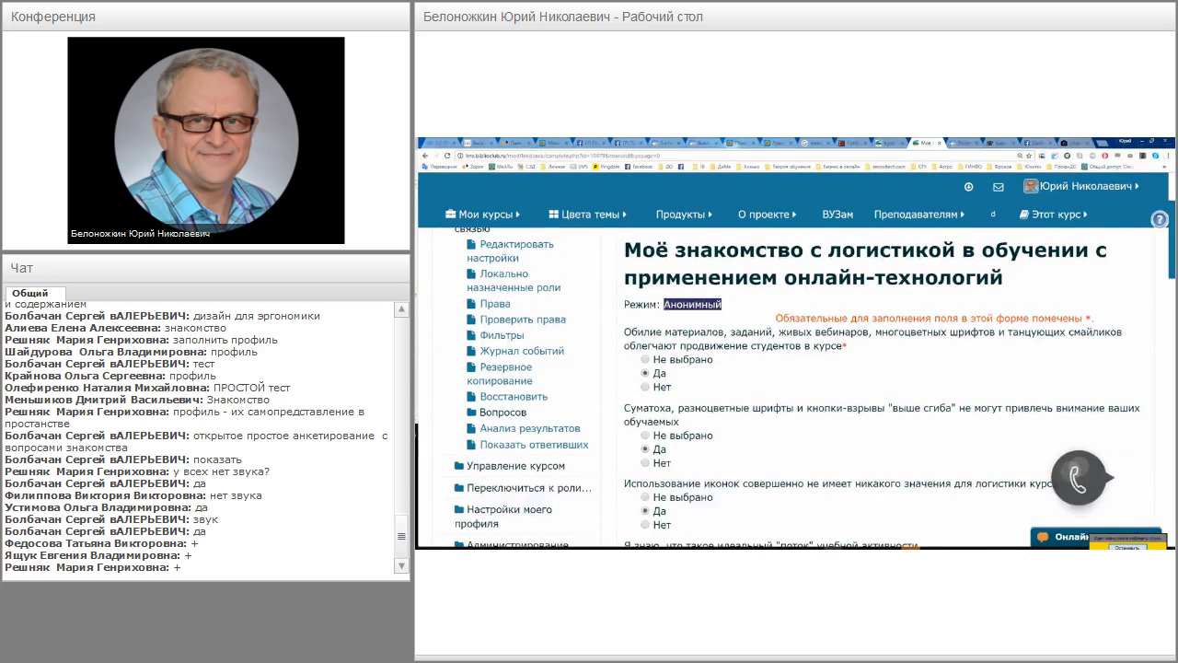
- Answer «Да» to a selection of the remaining questions, including the one on surveys as a first task, and submit the answers
scroll(670, 332, down, 8)
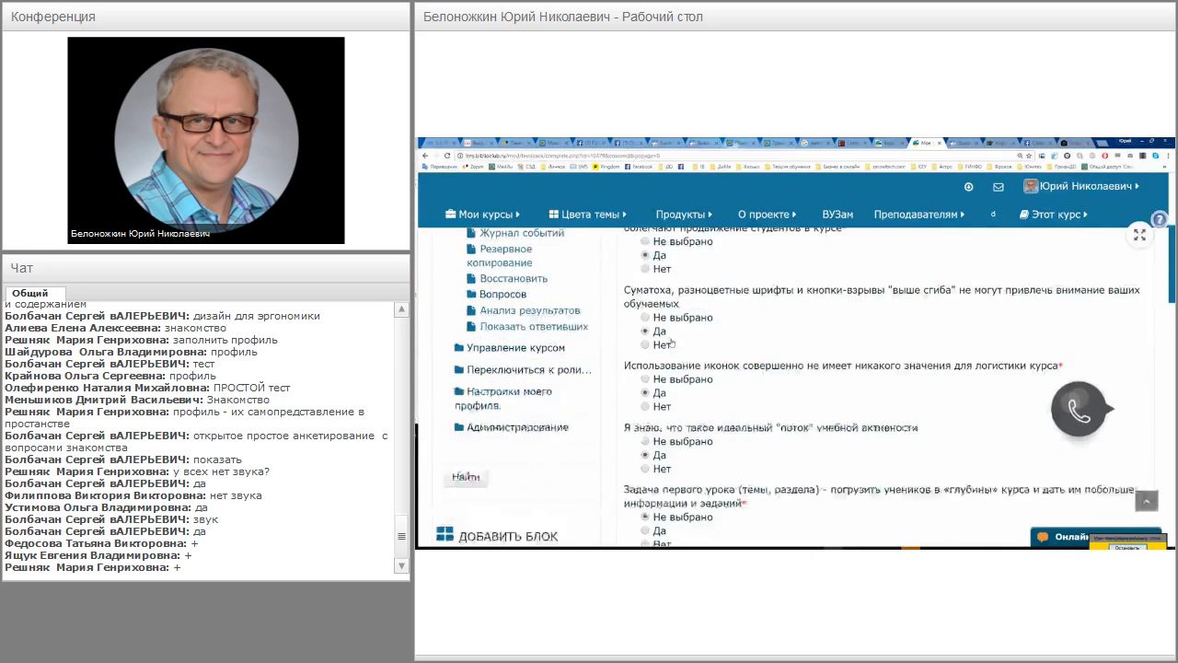
scroll(671, 343, down, 6)
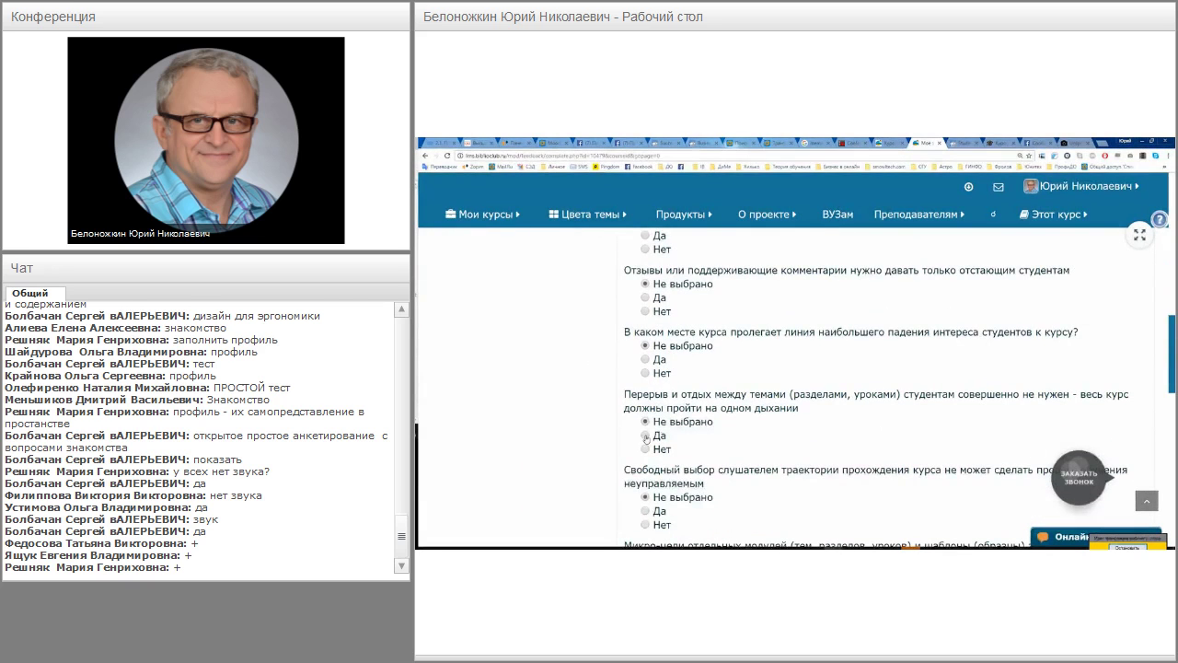
scroll(646, 438, down, 6)
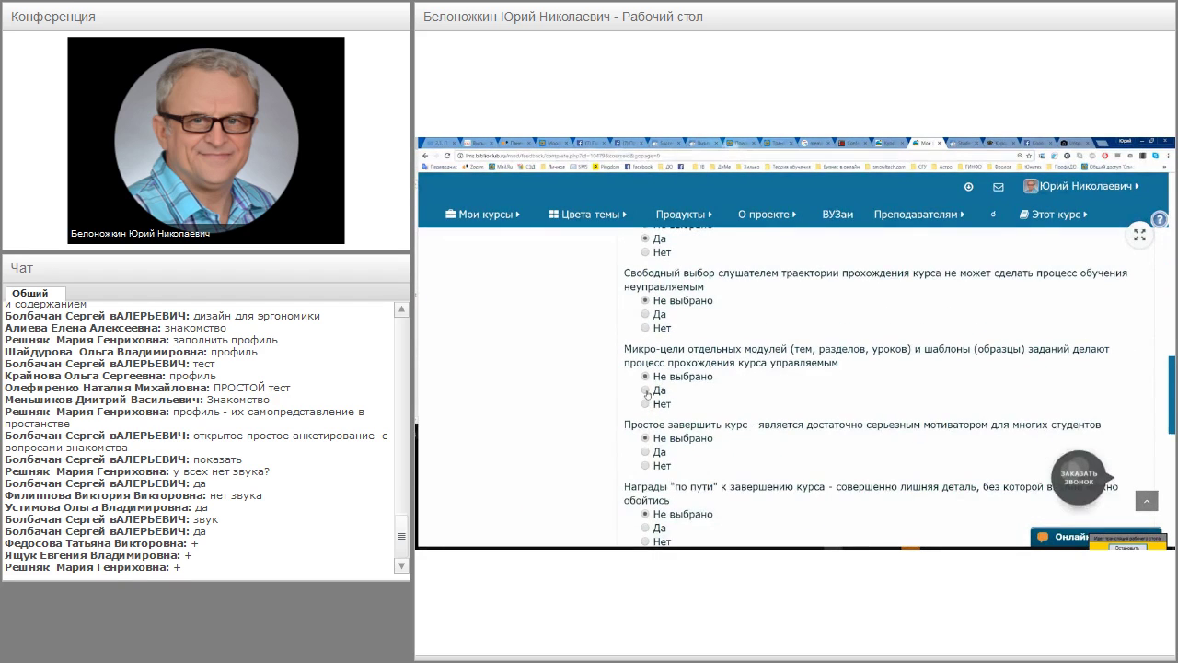
scroll(648, 396, down, 1)
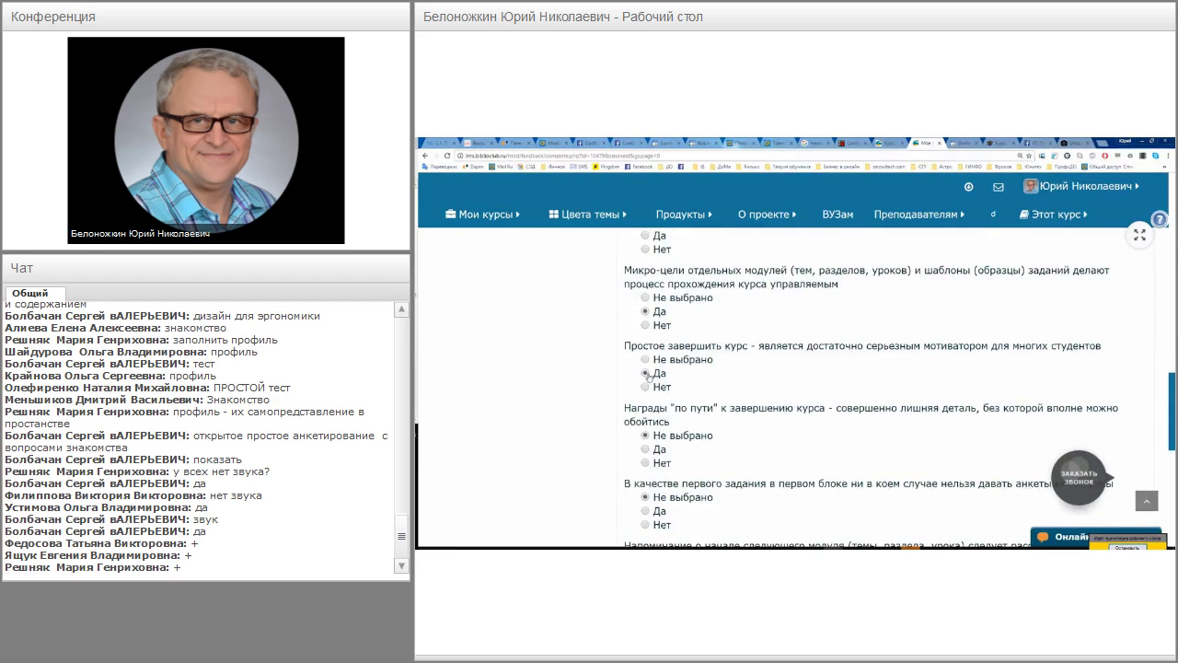
scroll(646, 374, down, 4)
scroll(646, 394, up, 1)
click(645, 393)
scroll(654, 393, down, 3)
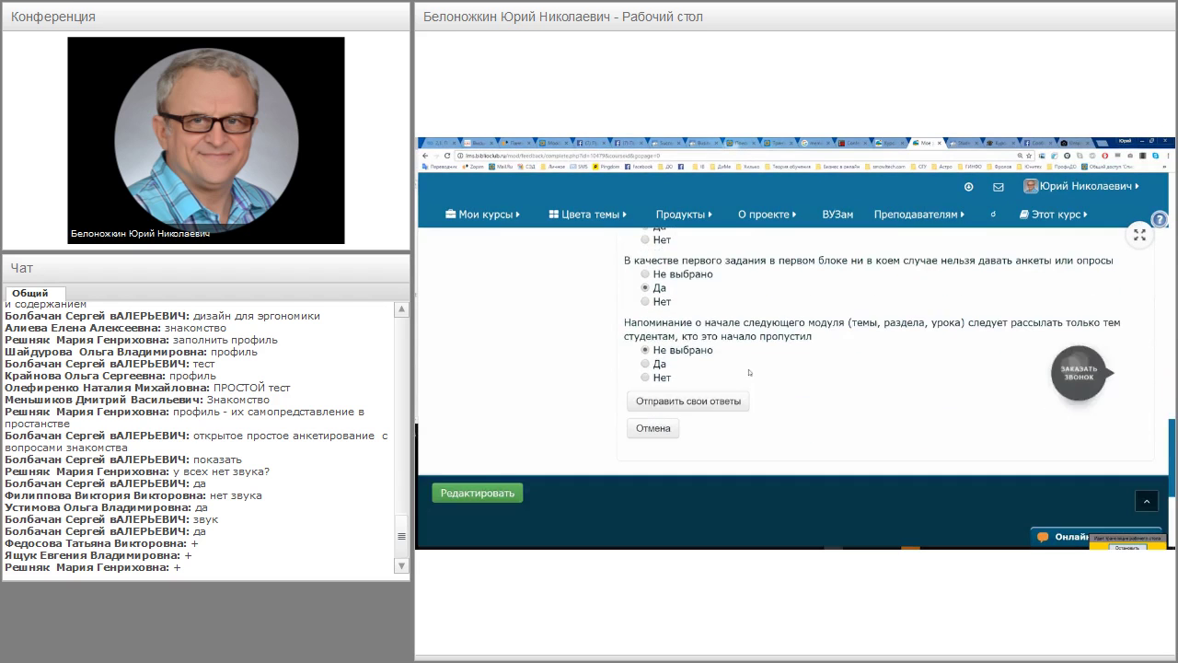
click(695, 390)
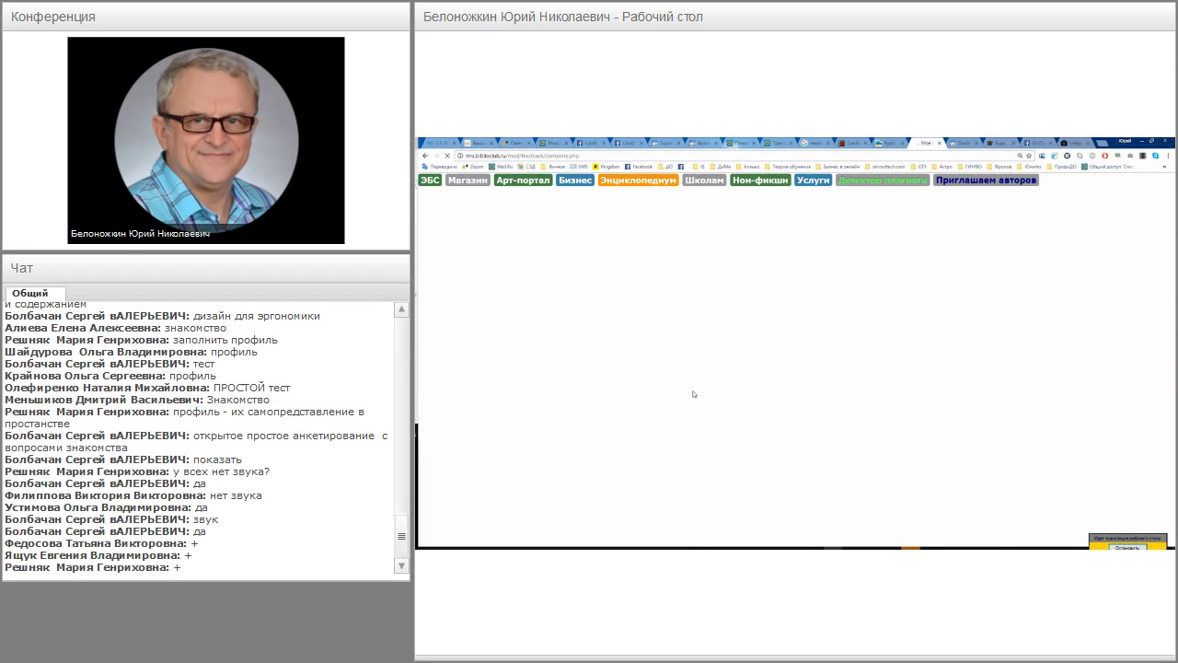
- Answer «Да» to the required question about the first lesson immersing learners in the course's «глубины», and resubmit the answers
scroll(694, 394, down, 3)
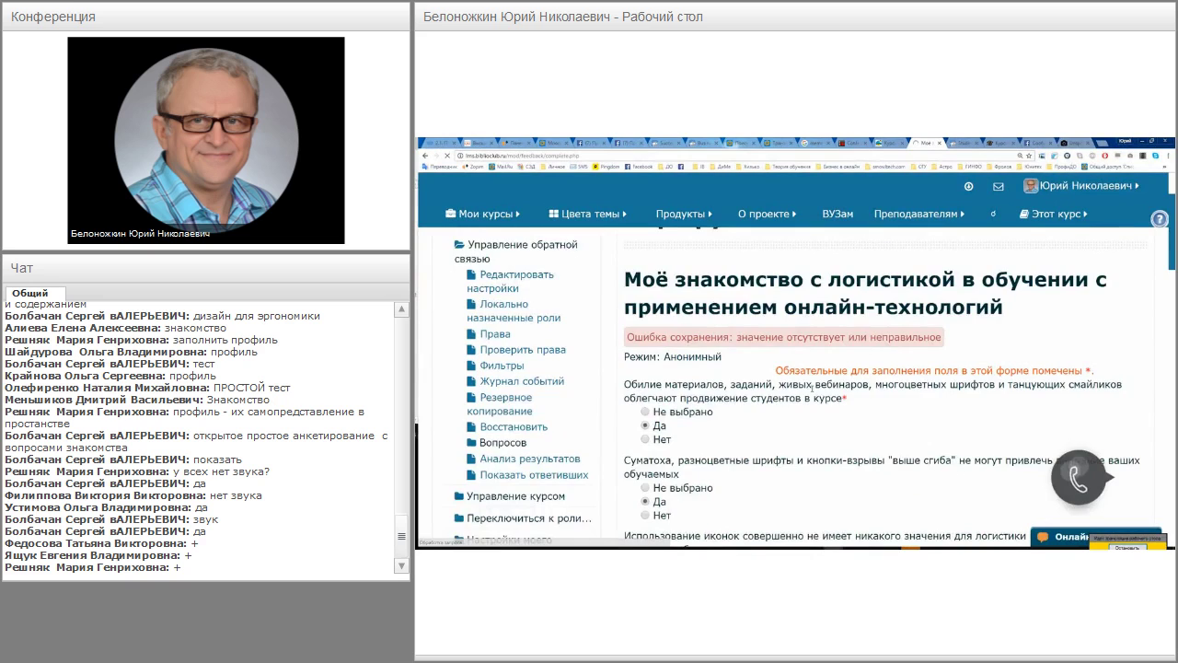
scroll(812, 390, down, 3)
scroll(812, 391, down, 4)
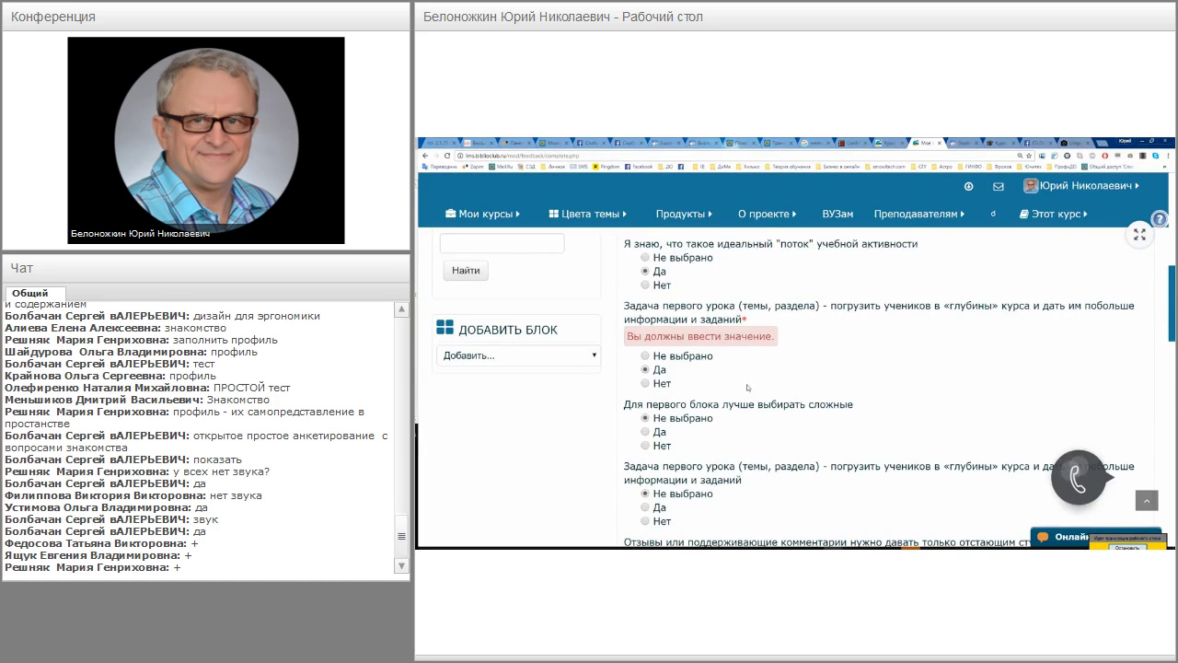
scroll(747, 385, down, 8)
scroll(748, 385, up, 8)
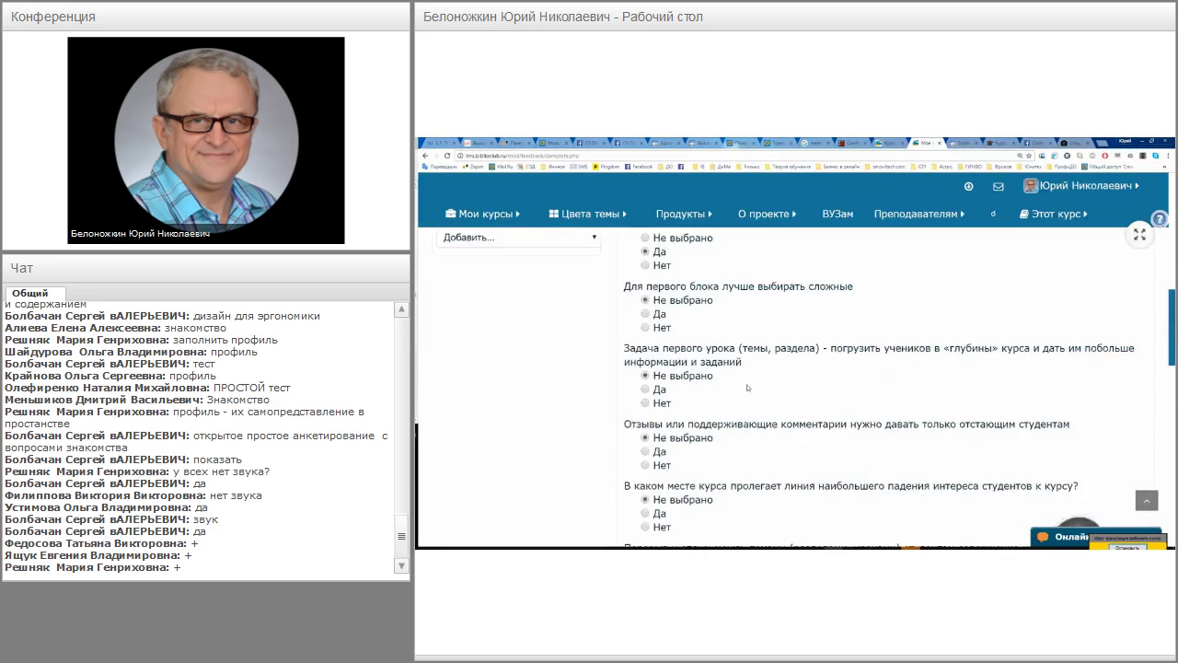
scroll(634, 433, down, 10)
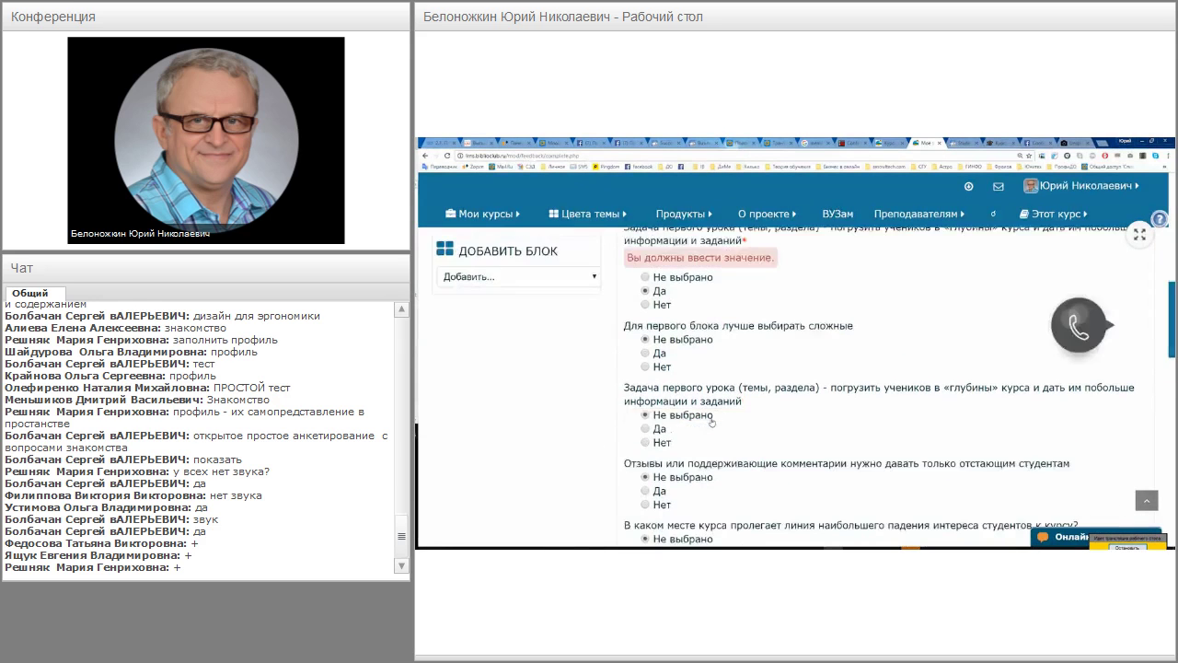
scroll(713, 417, down, 10)
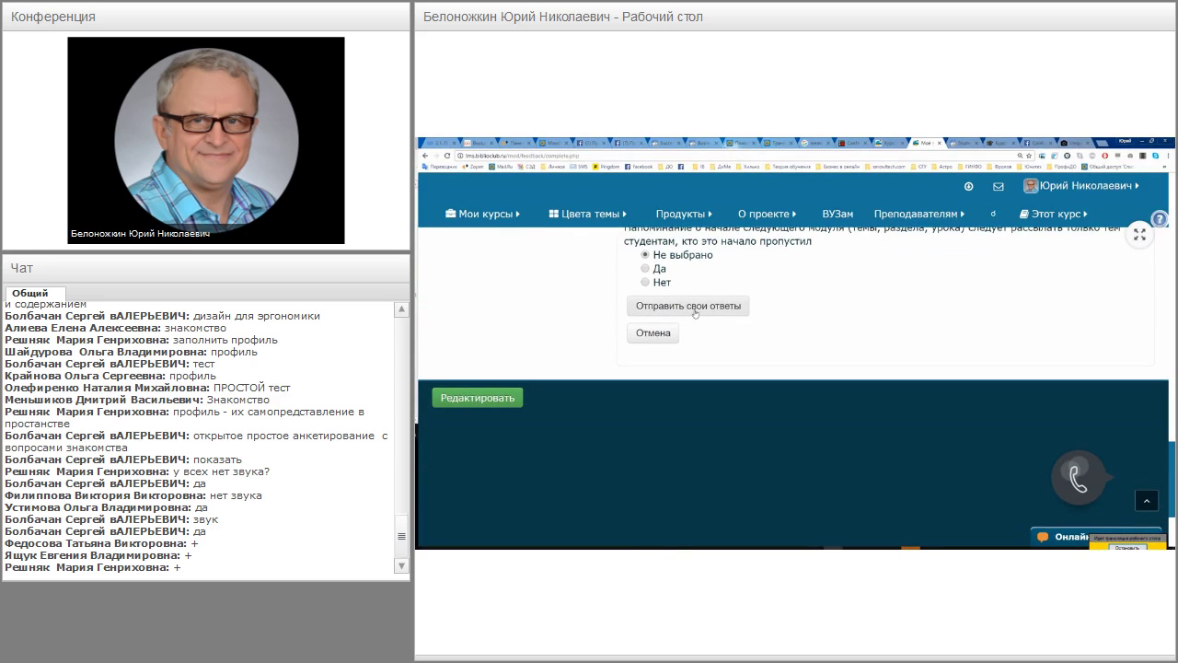
click(695, 313)
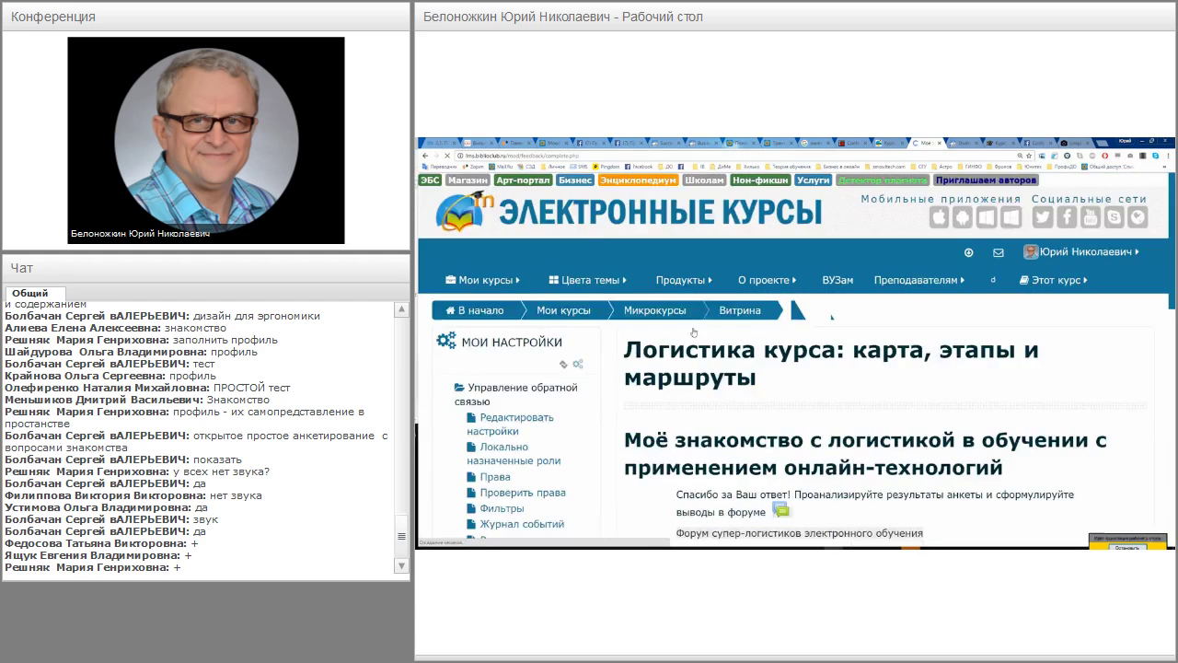
- Review the questionnaire's completion message, highlighting its line about formulating conclusions in the forum
scroll(718, 322, down, 3)
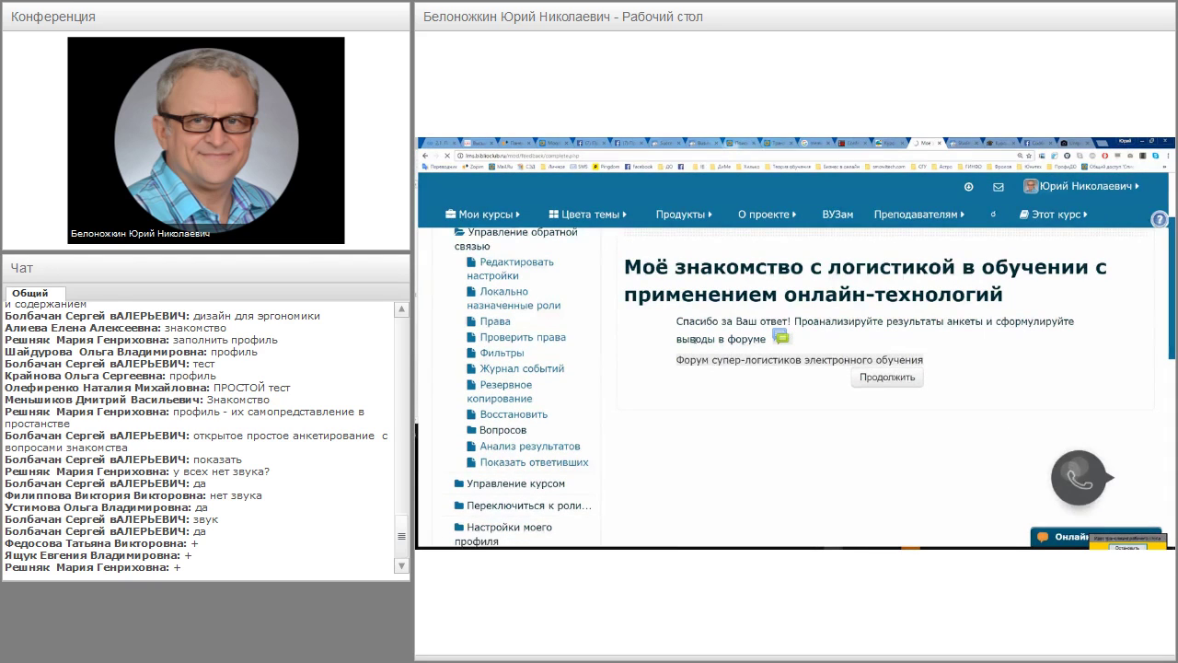
drag(677, 339, 789, 339)
click(799, 339)
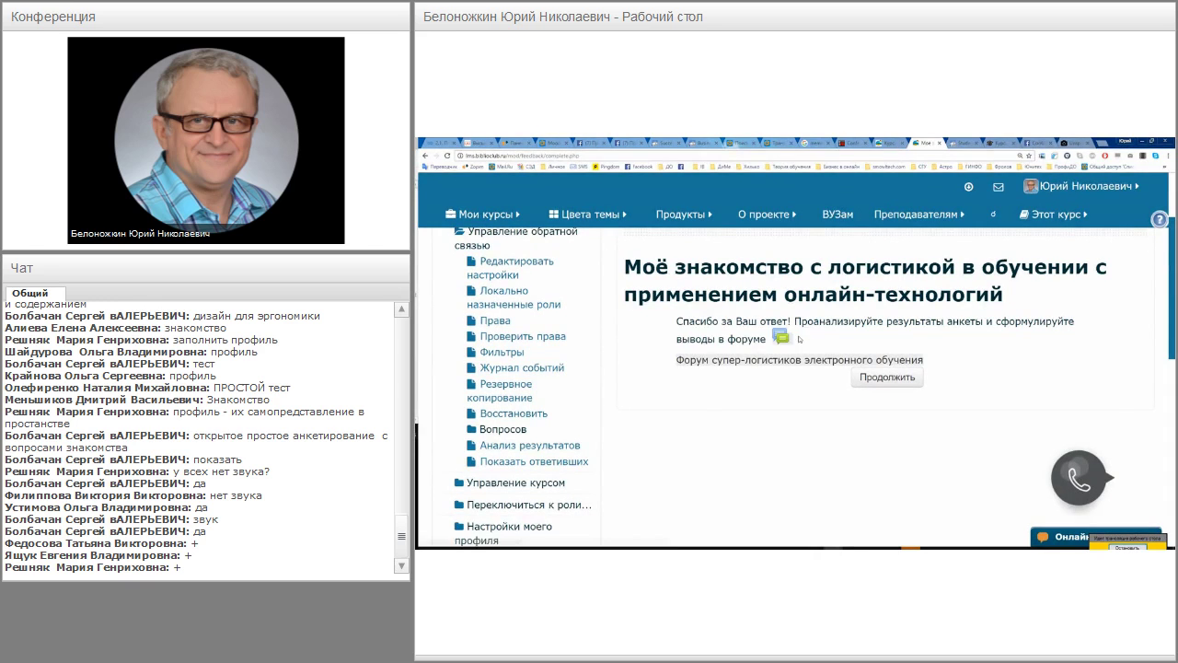